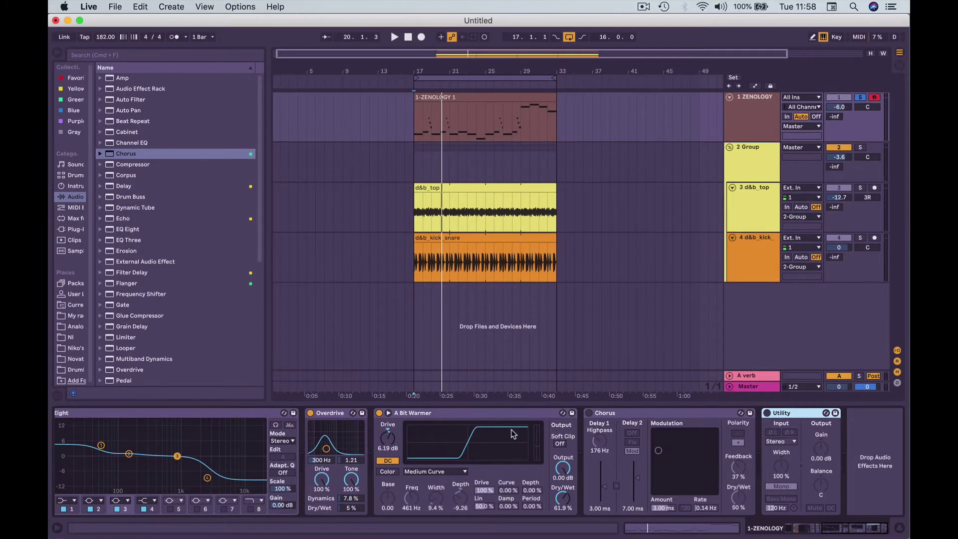
Play the arrangement from the ZENOLOGY clip, review its notes, then show and select its six-effect chain.
{"action": "left_click", "coordinate": [413, 118]}
{"action": "key", "text": "space"}
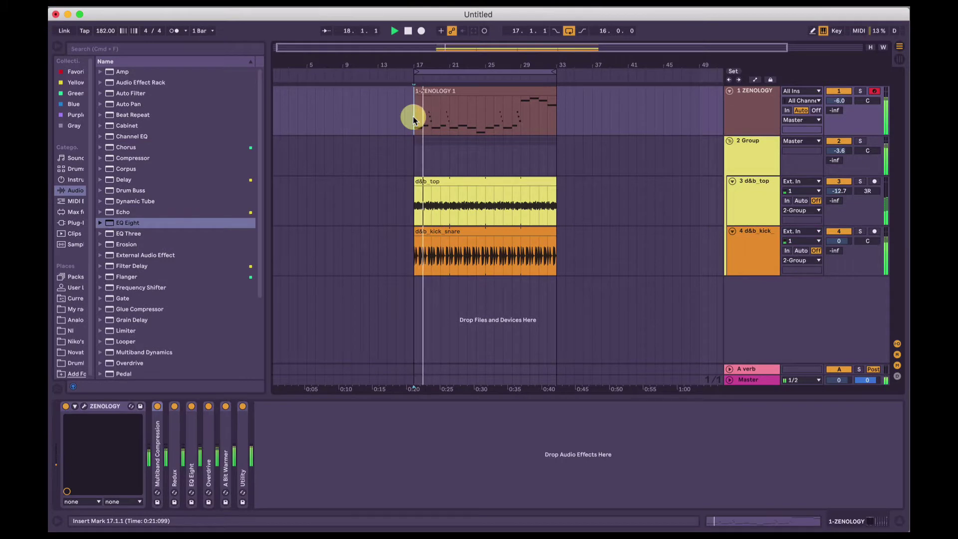
{"action": "left_click", "coordinate": [439, 90]}
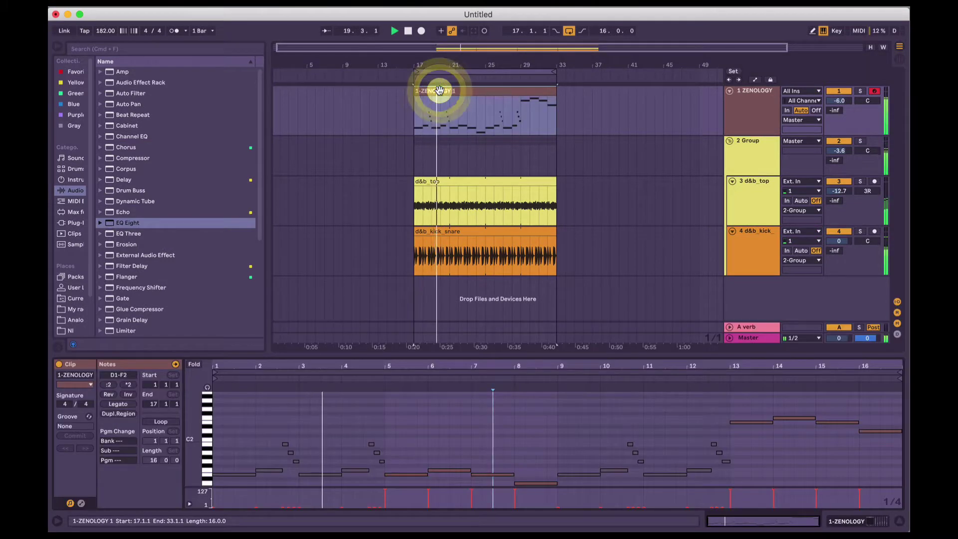
{"action": "left_click", "coordinate": [436, 470]}
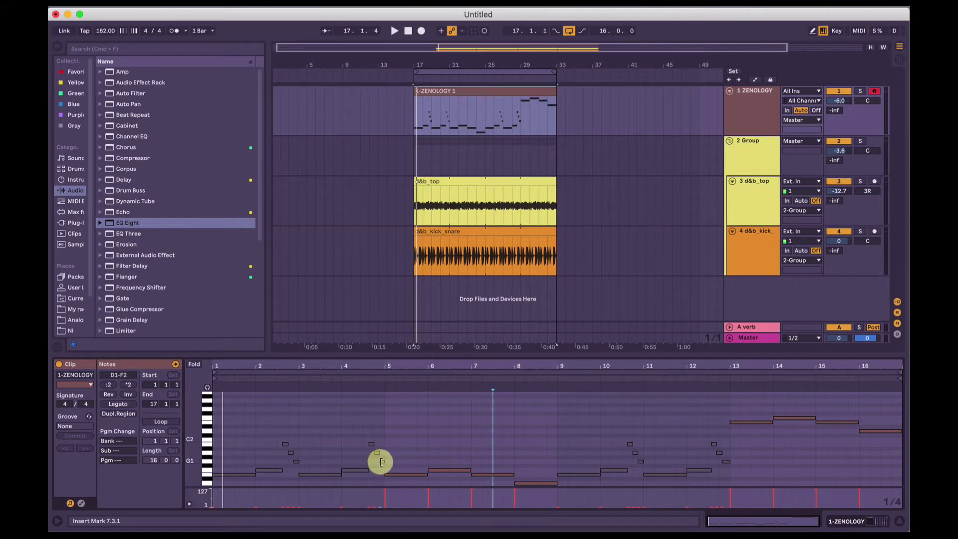
{"action": "left_click", "coordinate": [758, 106]}
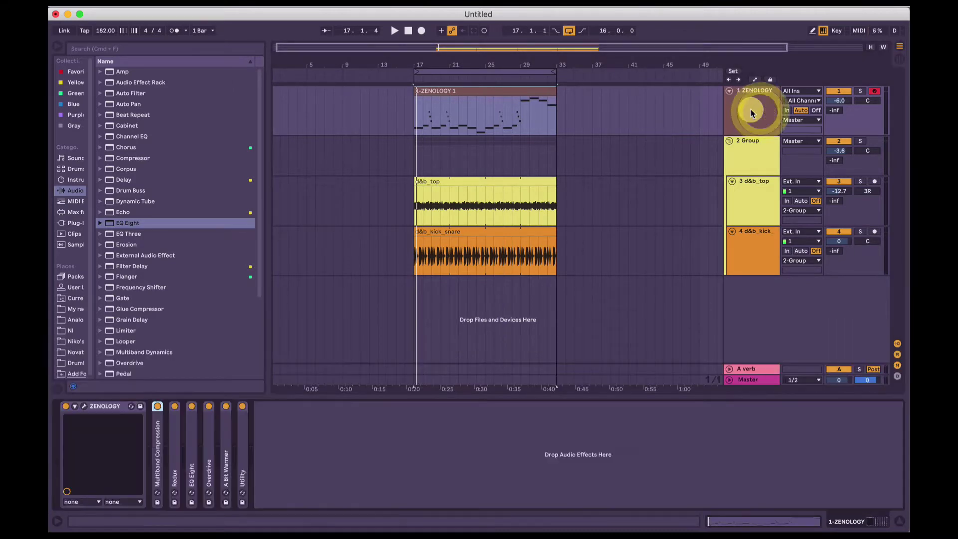
{"action": "left_click", "coordinate": [241, 430], "text": "shift"}
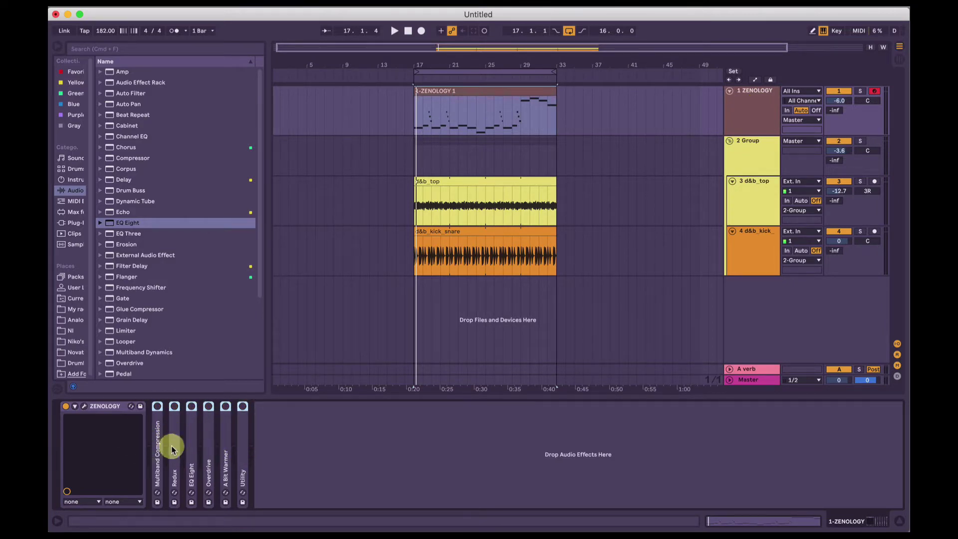
Open the Zenology window on the DnB rabble bass patch, start playback and solo the track.
{"action": "left_click", "coordinate": [84, 406]}
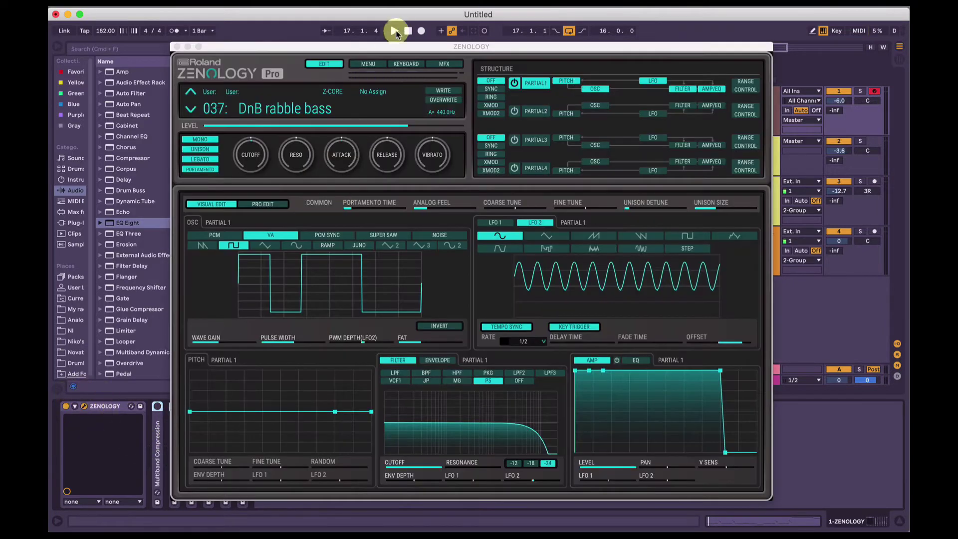
{"action": "left_click_drag", "start_coordinate": [389, 51], "coordinate": [404, 47]}
{"action": "left_click", "coordinate": [394, 31]}
{"action": "left_click", "coordinate": [858, 90]}
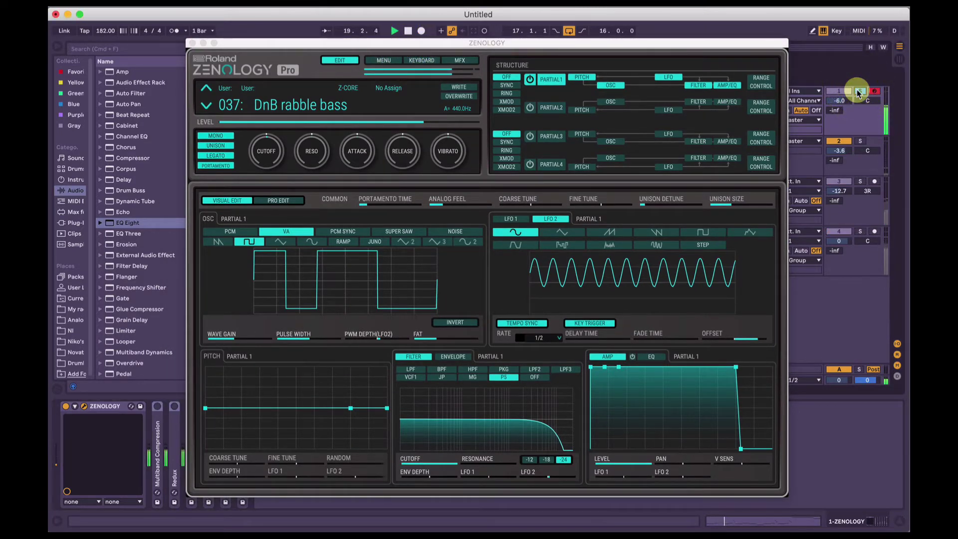
Set both Matrix Control sources, including LFO2, to OFF and open Partial 1's editor.
{"action": "left_click", "coordinate": [761, 82]}
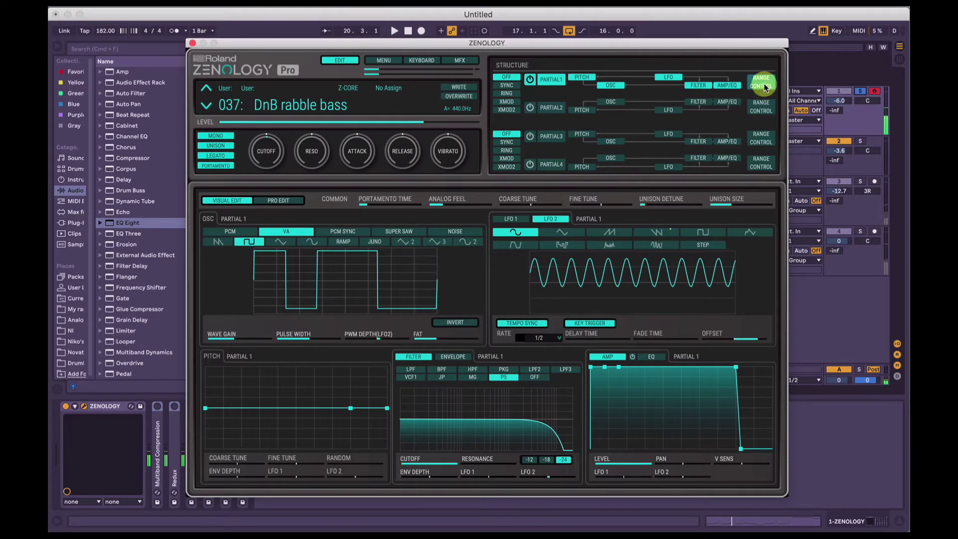
{"action": "left_click", "coordinate": [399, 399]}
{"action": "mouse_move", "coordinate": [402, 410]}
{"action": "left_click", "coordinate": [454, 410]}
{"action": "left_click", "coordinate": [250, 399]}
{"action": "mouse_move", "coordinate": [265, 410]}
{"action": "left_click", "coordinate": [302, 410]}
{"action": "left_click", "coordinate": [551, 81]}
{"action": "left_click", "coordinate": [555, 82]}
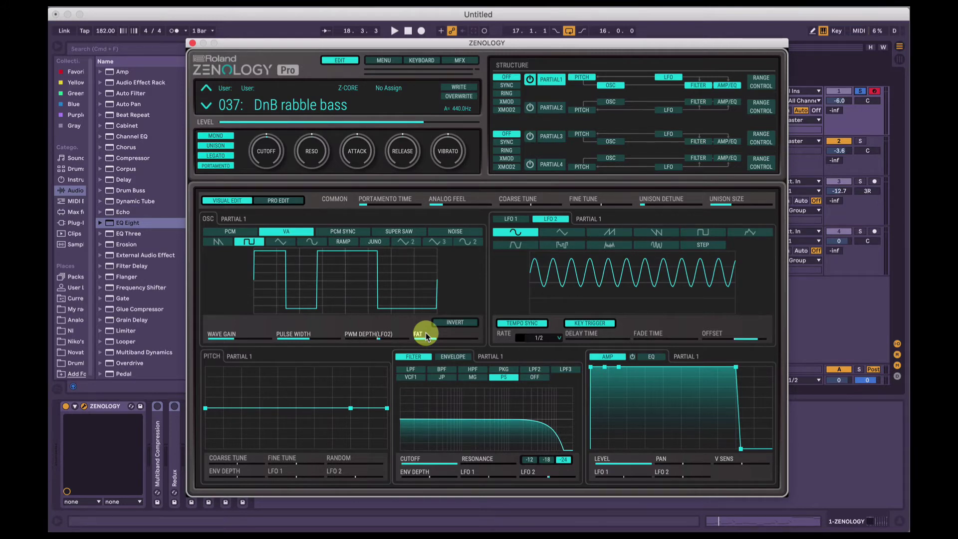
Set the pulse oscillator's FAT to 40 and its LFO2 PWM depth to 0 while auditioning.
{"action": "mouse_move", "coordinate": [426, 336]}
{"action": "left_mouse_down"}
{"action": "mouse_move", "coordinate": [453, 336]}
{"action": "mouse_move", "coordinate": [436, 336]}
{"action": "mouse_move", "coordinate": [444, 335]}
{"action": "left_mouse_up"}
{"action": "key", "text": "space"}
{"action": "left_click", "coordinate": [375, 348]}
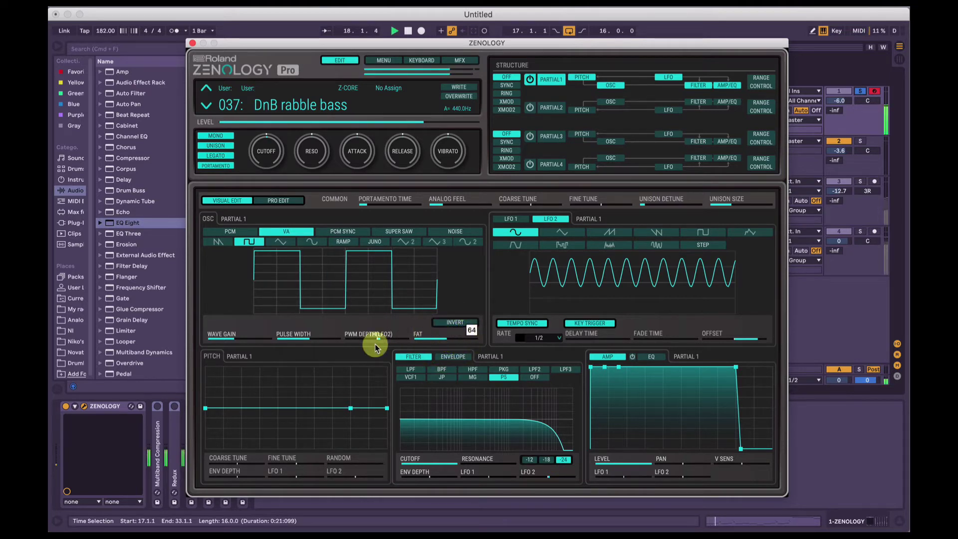
{"action": "left_click", "coordinate": [378, 341]}
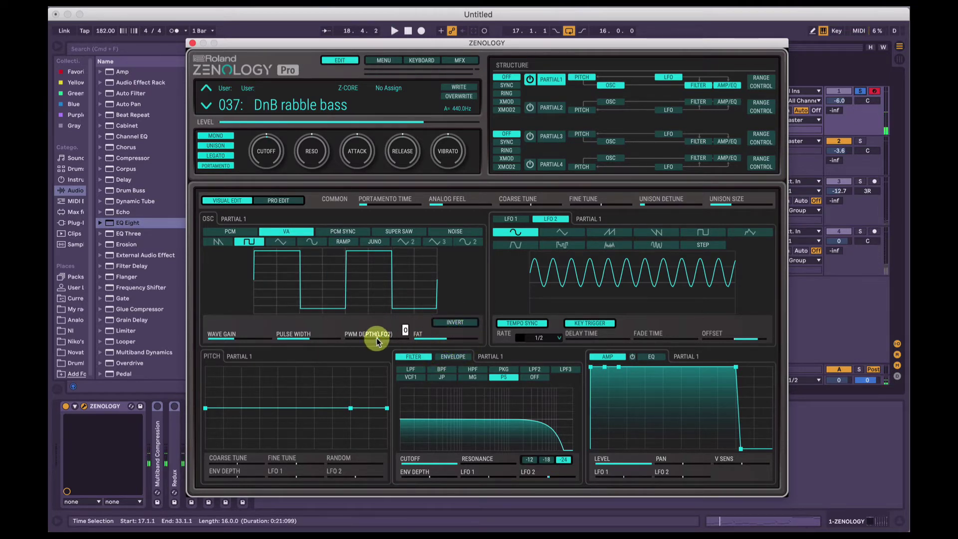
{"action": "left_click", "coordinate": [376, 338]}
{"action": "key", "text": "space"}
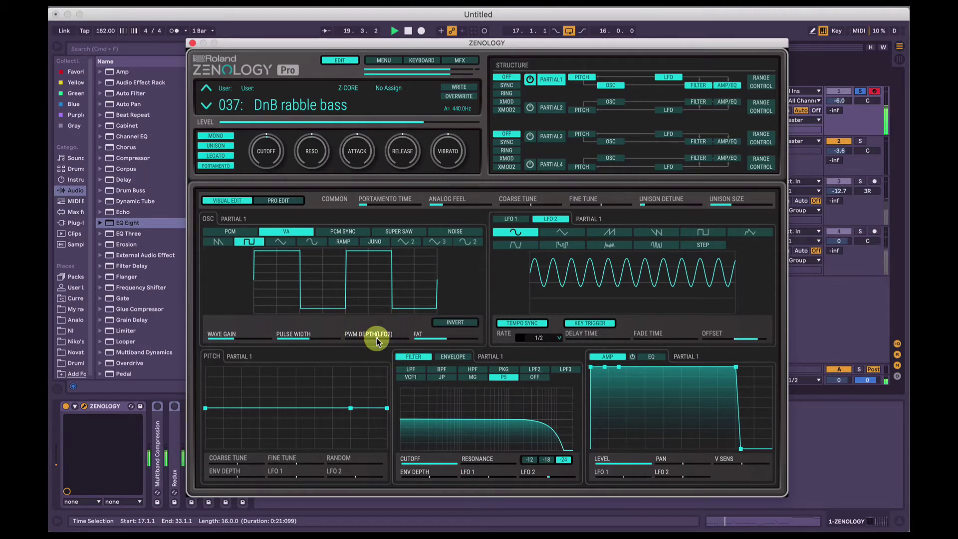
{"action": "left_click_drag", "start_coordinate": [444, 331], "coordinate": [434, 338]}
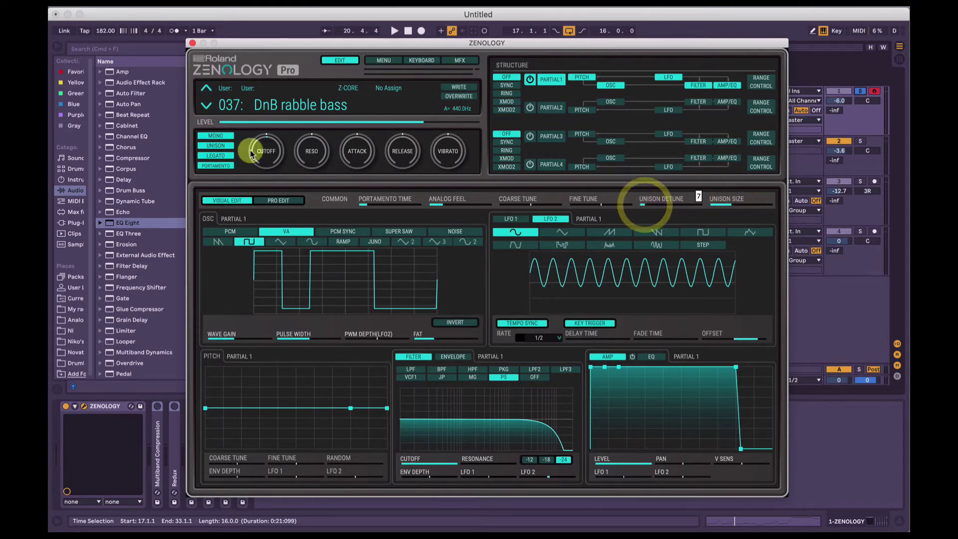
{"action": "left_click", "coordinate": [220, 166]}
{"action": "left_click", "coordinate": [219, 167]}
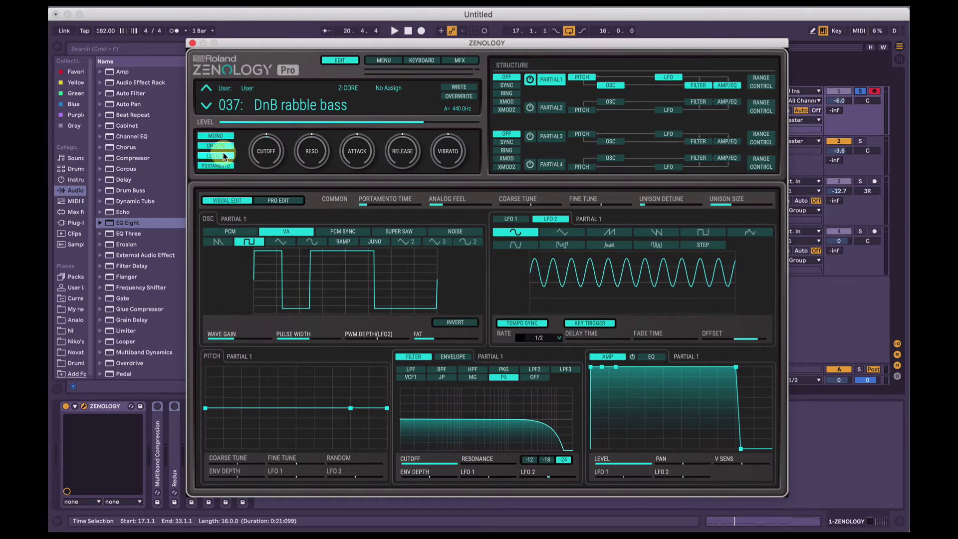
{"action": "left_click", "coordinate": [223, 145]}
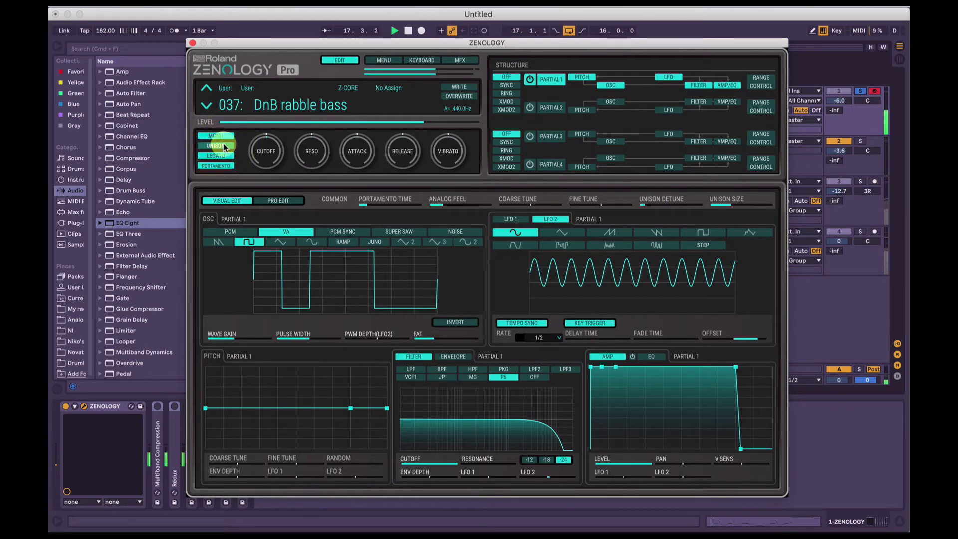
{"action": "left_click", "coordinate": [227, 155]}
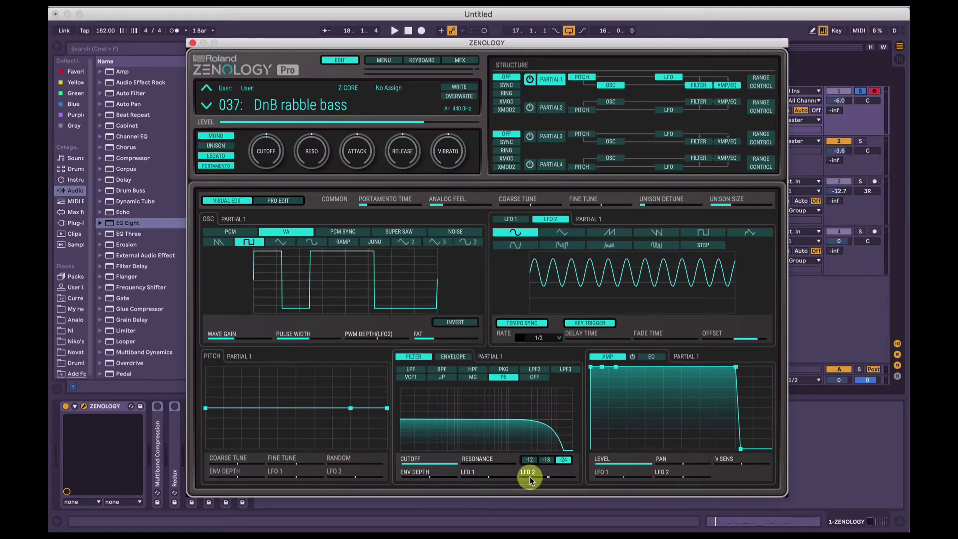
{"action": "mouse_move", "coordinate": [515, 408]}
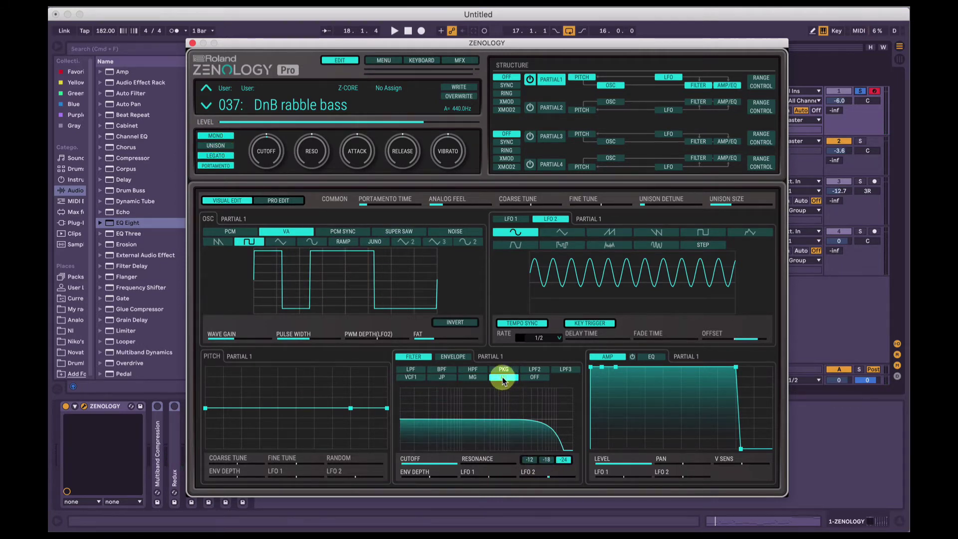
{"action": "left_click", "coordinate": [567, 461]}
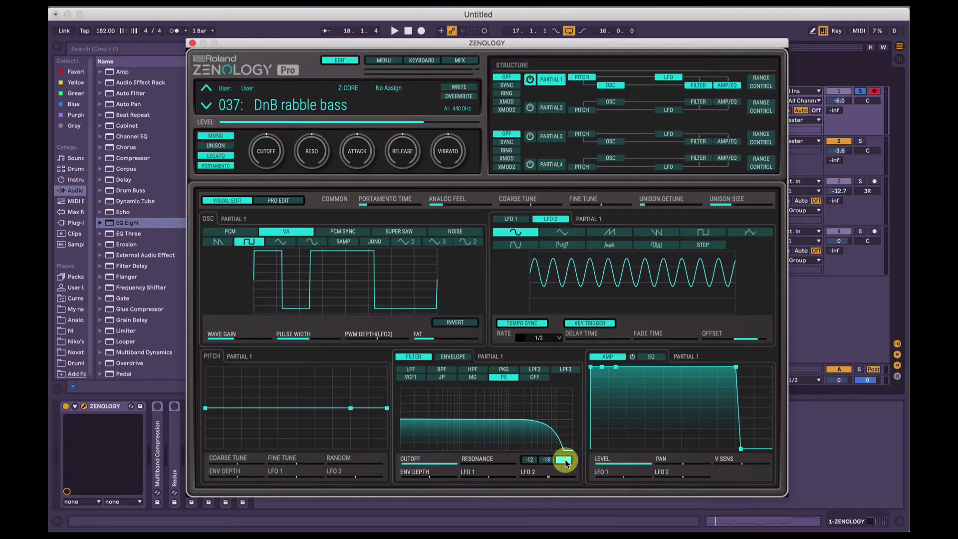
{"action": "left_click", "coordinate": [549, 479]}
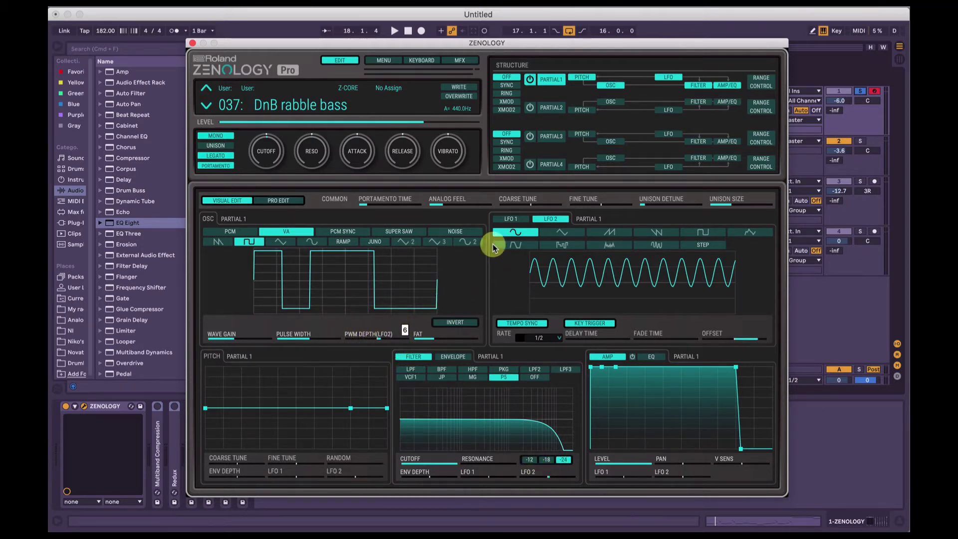
{"action": "key", "text": "space"}
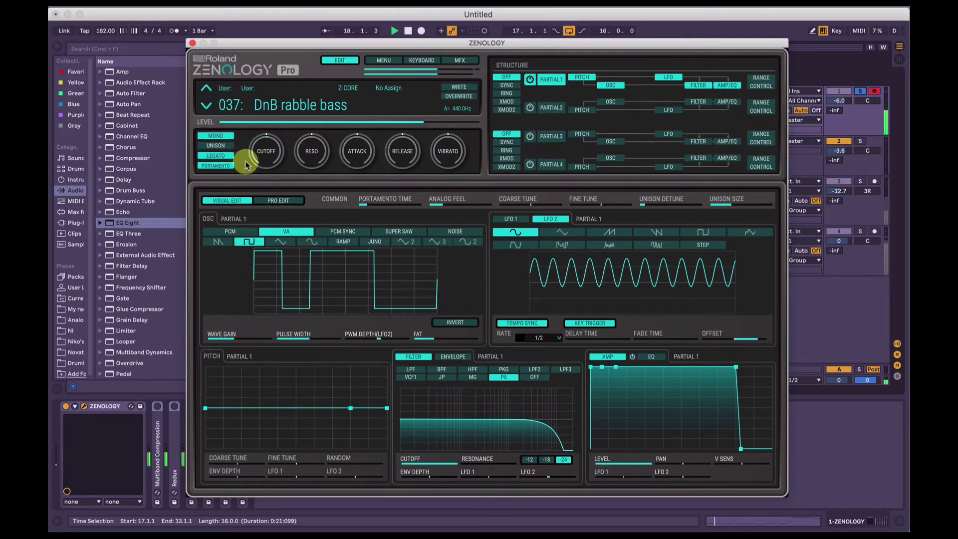
{"action": "left_click", "coordinate": [216, 146]}
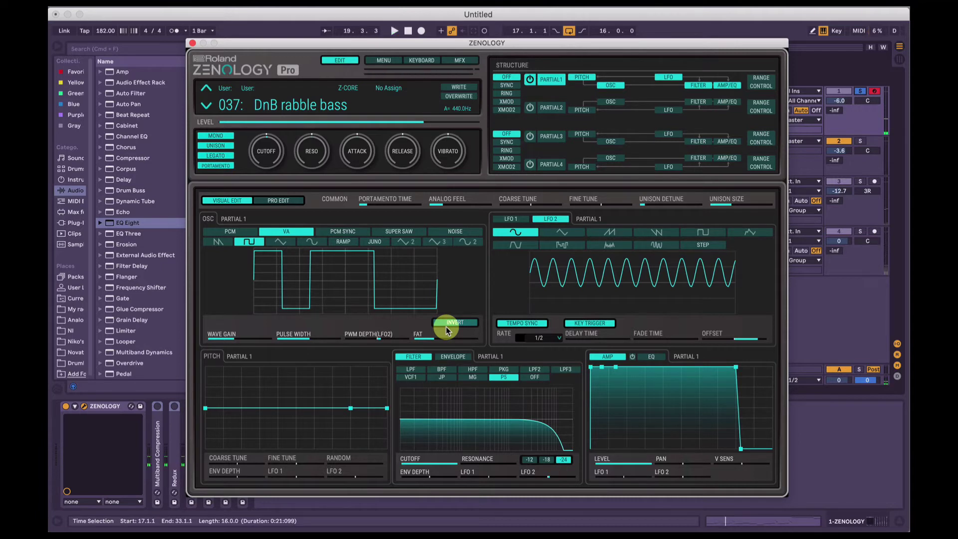
Set Partial 1's first Matrix Control source to CTRL > LFO2, modulating FAT.
{"action": "left_click", "coordinate": [761, 82]}
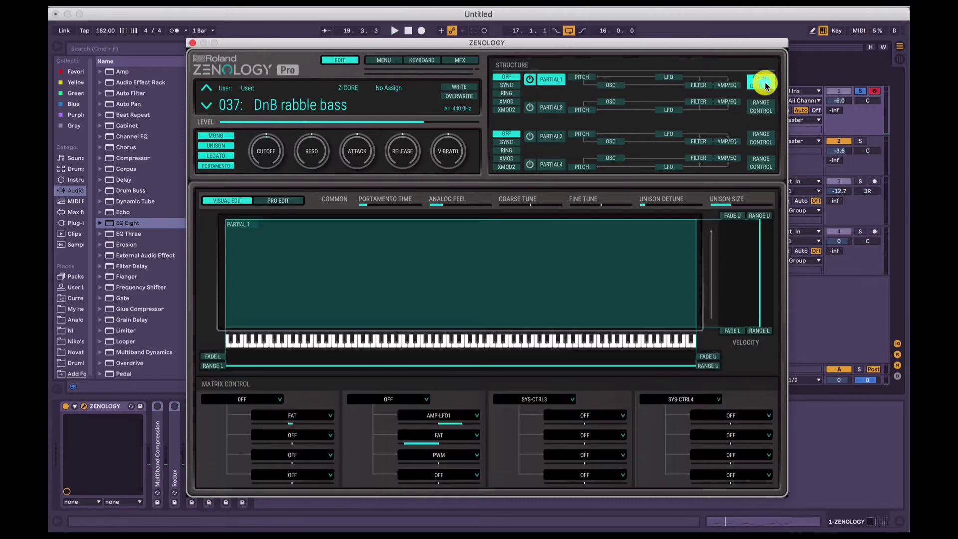
{"action": "left_click", "coordinate": [258, 400]}
{"action": "mouse_move", "coordinate": [242, 480]}
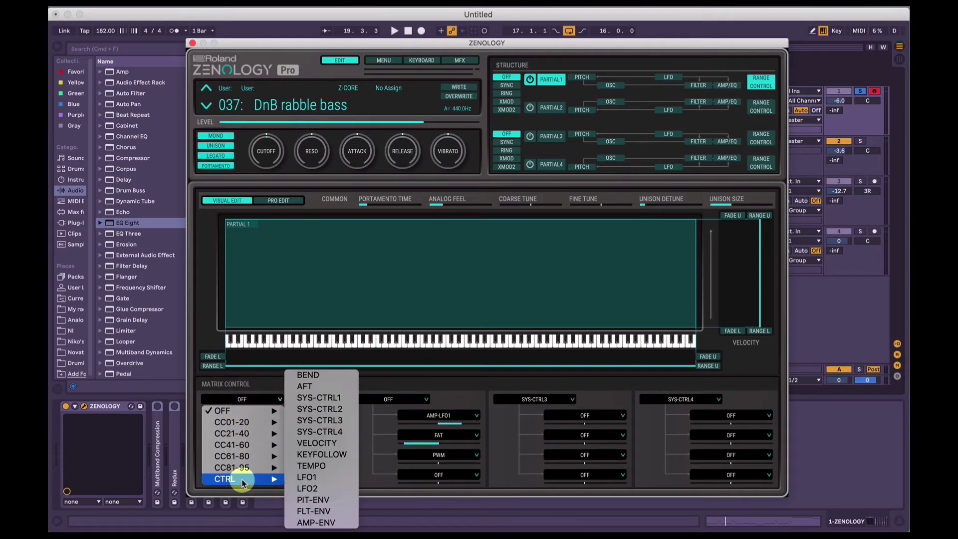
{"action": "left_click", "coordinate": [305, 479]}
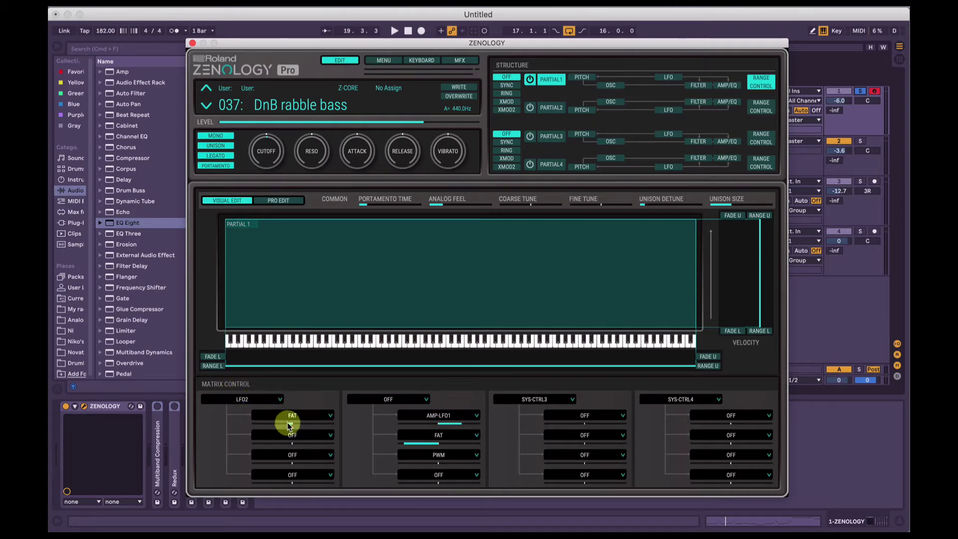
Reopen Partial 1's editor, check LFO2 (sine, synced 1/2), and return to Matrix Control.
{"action": "left_click", "coordinate": [612, 86]}
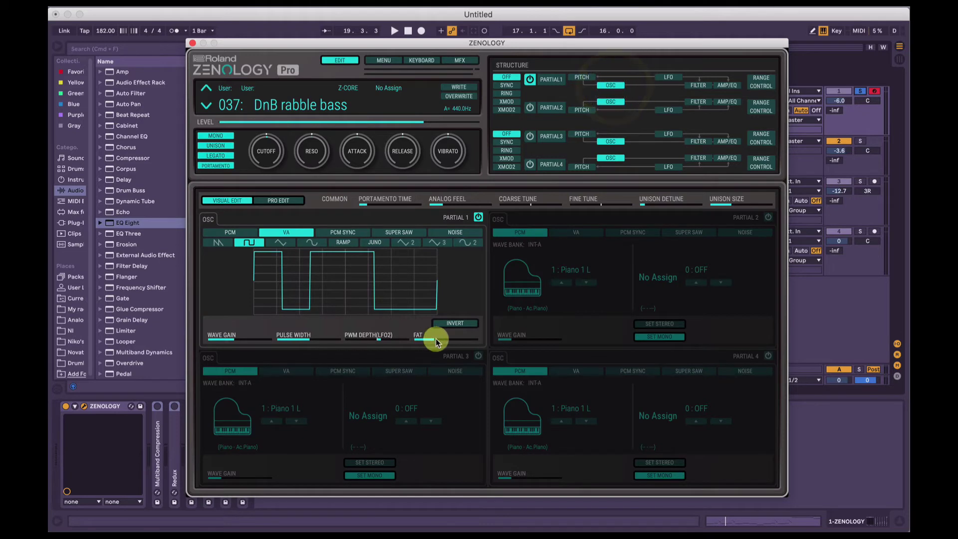
{"action": "left_click", "coordinate": [554, 82]}
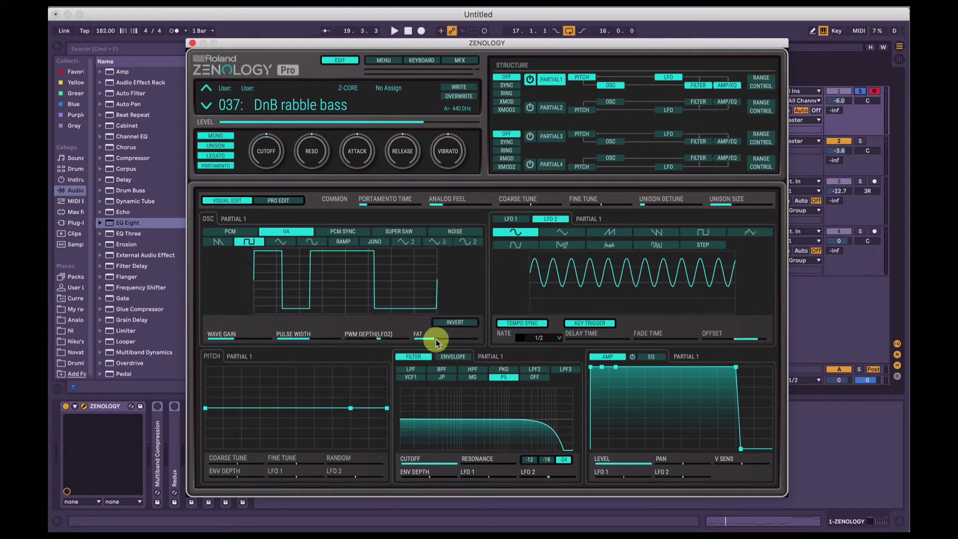
{"action": "left_click", "coordinate": [759, 83]}
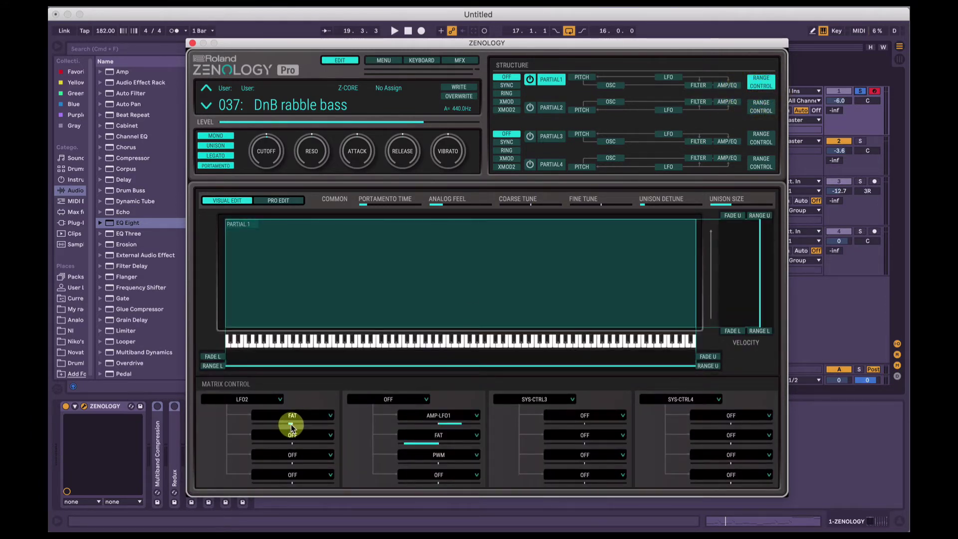
{"action": "left_click", "coordinate": [671, 78]}
{"action": "left_click", "coordinate": [256, 292]}
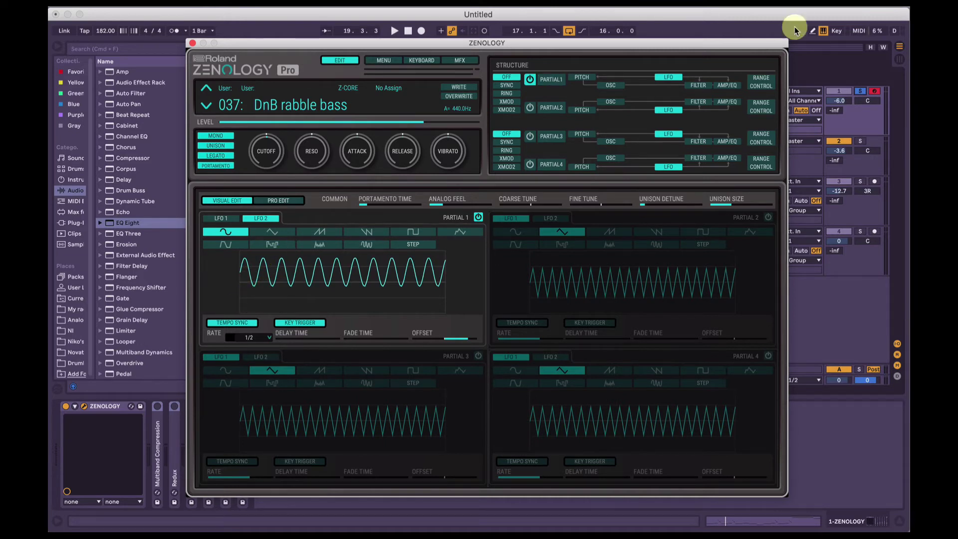
{"action": "left_click", "coordinate": [748, 85]}
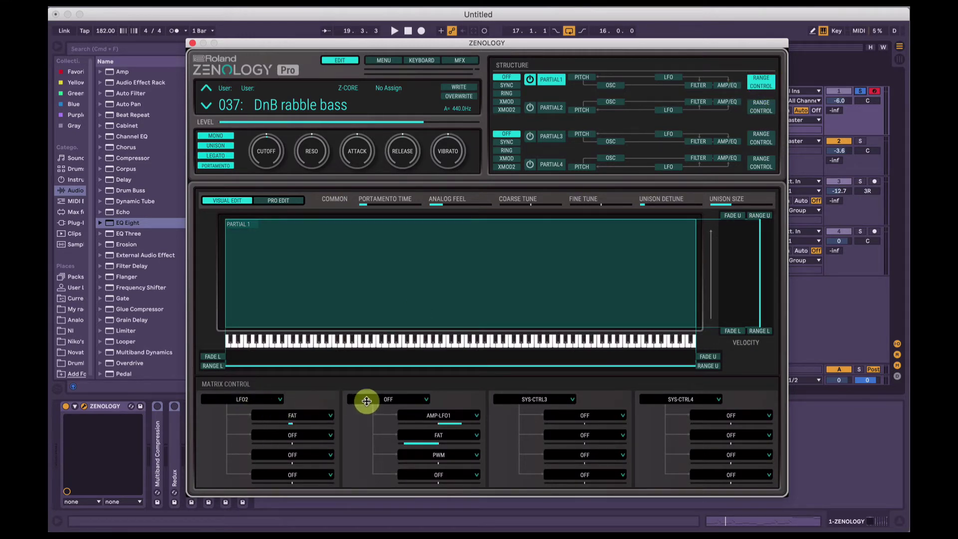
Set the second Matrix Control source to CTRL > VELOCITY and move the plugin window aside.
{"action": "left_click", "coordinate": [370, 399]}
{"action": "mouse_move", "coordinate": [375, 480]}
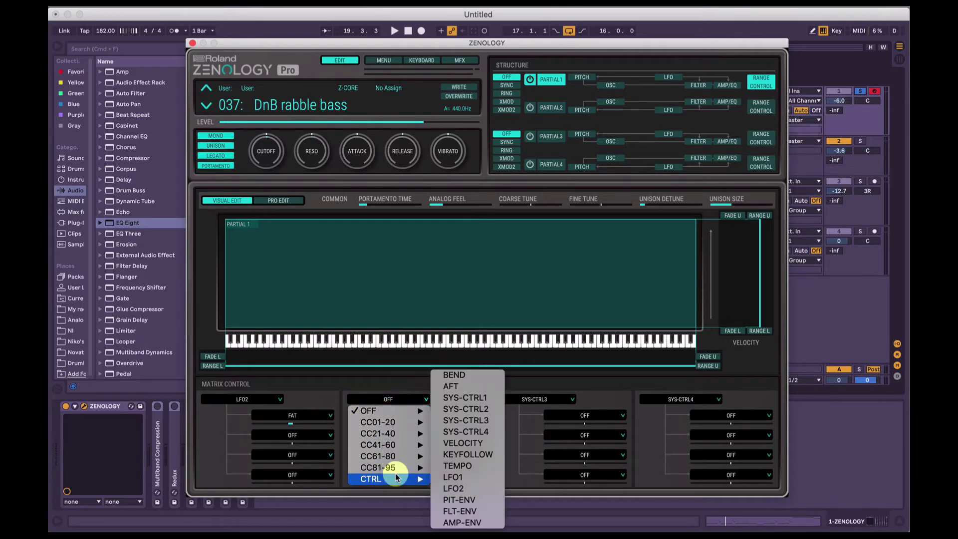
{"action": "left_click", "coordinate": [471, 443]}
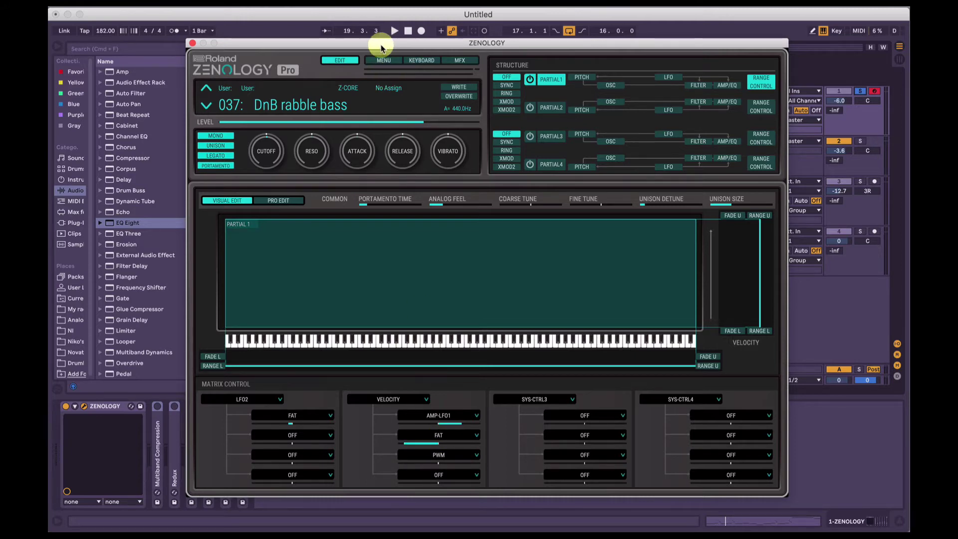
{"action": "left_click_drag", "start_coordinate": [382, 47], "coordinate": [756, 77]}
Open the 1-ZENOLOGY clip's notes and lower velocity's FAT modulation depth while auditioning.
{"action": "double_click", "coordinate": [486, 93]}
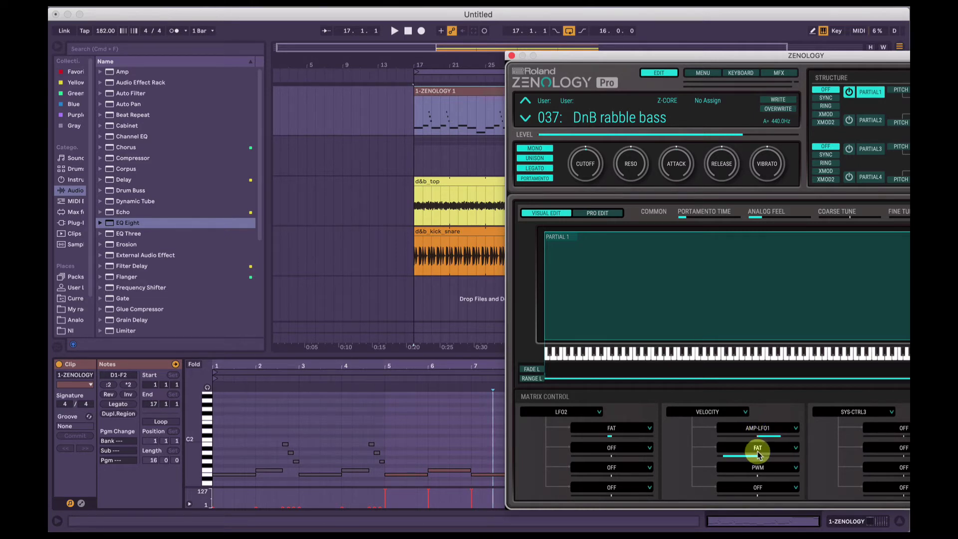
{"action": "left_click_drag", "start_coordinate": [757, 456], "coordinate": [731, 461]}
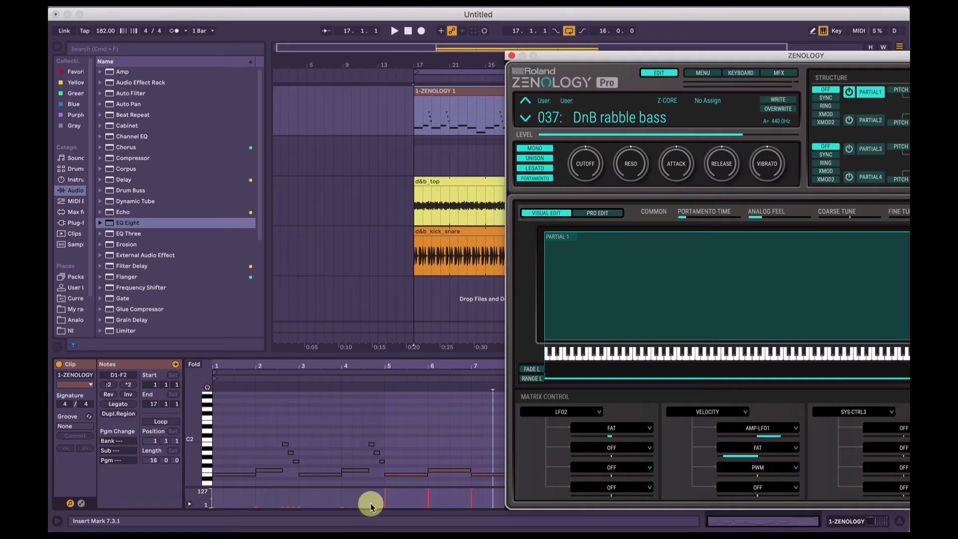
{"action": "left_click", "coordinate": [214, 428]}
{"action": "key", "text": "space"}
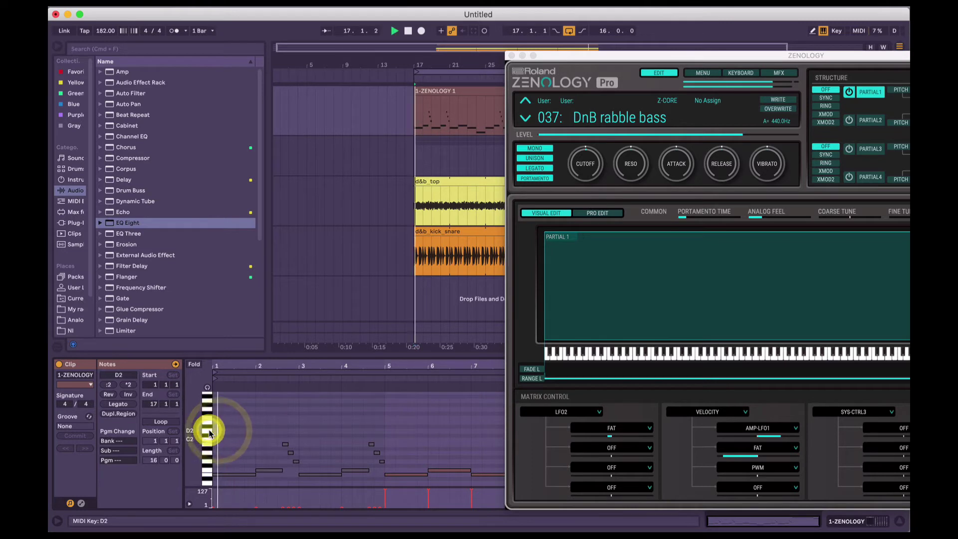
{"action": "left_click", "coordinate": [239, 430]}
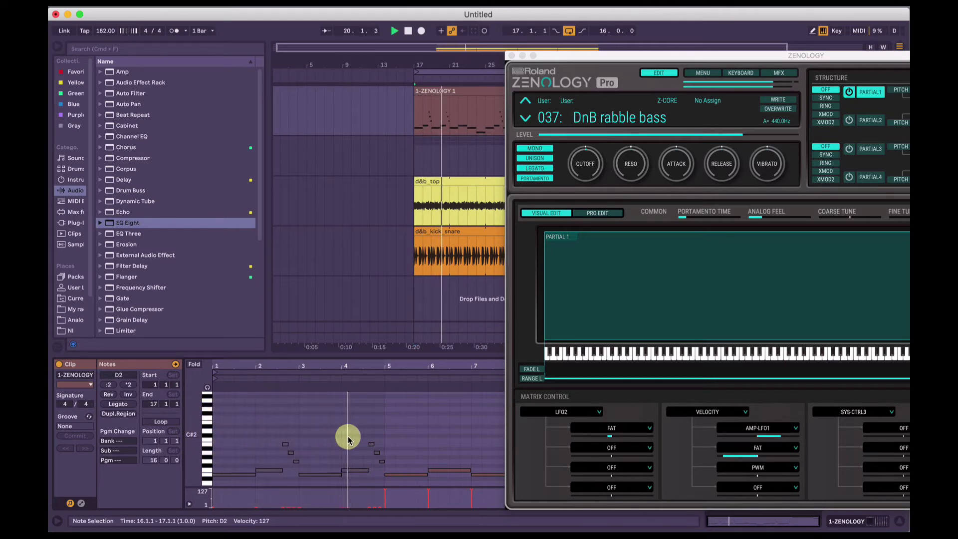
{"action": "key", "text": "space"}
{"action": "left_click", "coordinate": [376, 423]}
{"action": "left_click", "coordinate": [396, 504]}
{"action": "left_click", "coordinate": [393, 477]}
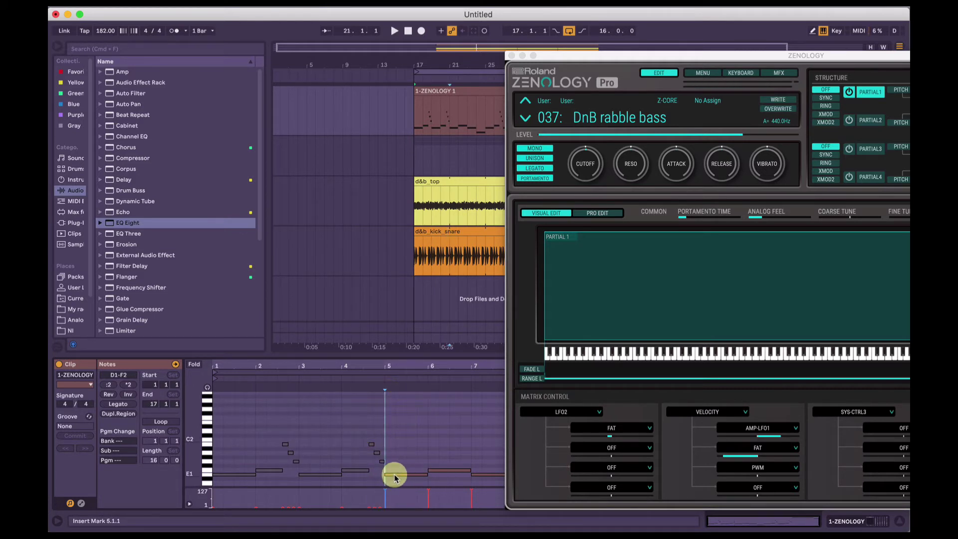
Raise velocity's AMP-LFO1 depth slightly, return to Partial 1's editor, and play from bar 5.
{"action": "left_click", "coordinate": [763, 437]}
{"action": "left_click_drag", "start_coordinate": [764, 437], "coordinate": [724, 462]}
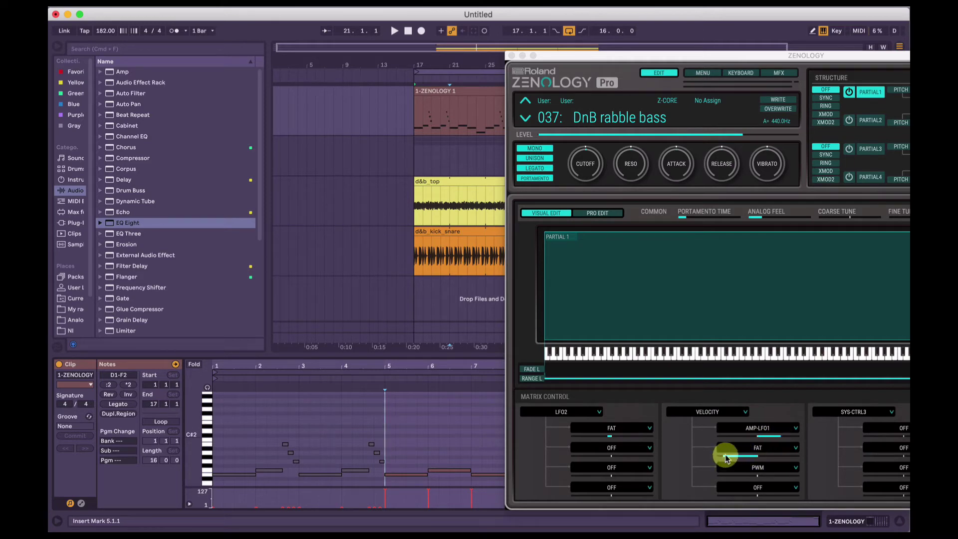
{"action": "left_click", "coordinate": [872, 92]}
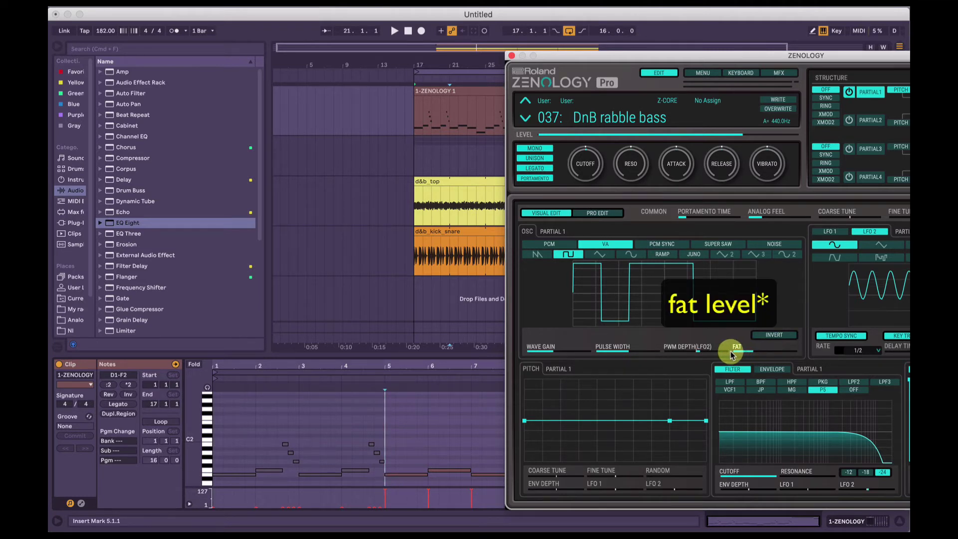
{"action": "left_click", "coordinate": [383, 379]}
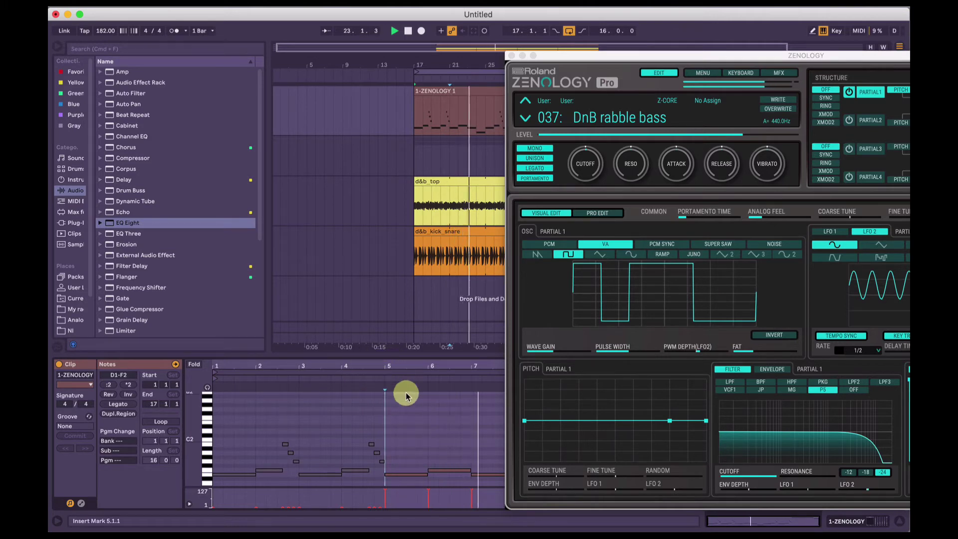
{"action": "left_click", "coordinate": [793, 55]}
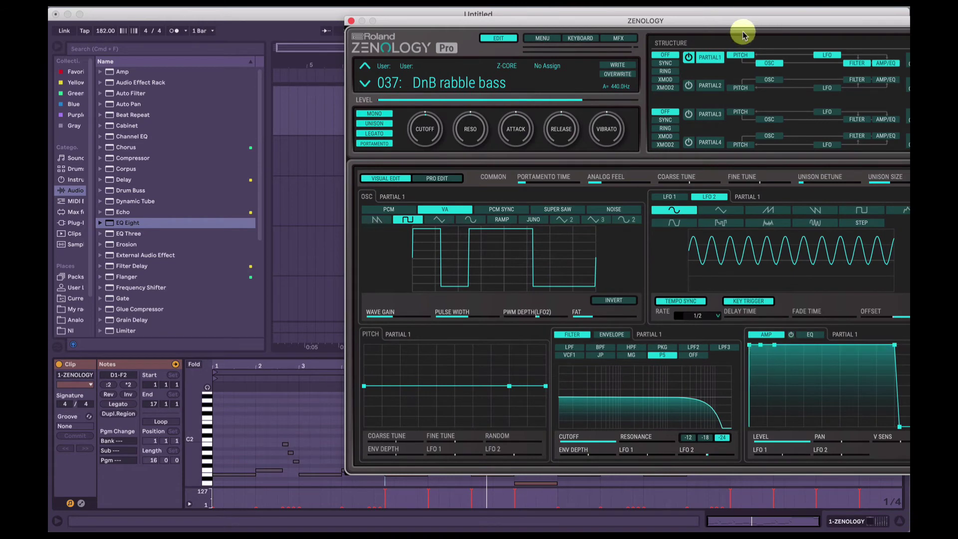
Reopen the plugin, set Partial 1's LFO 1 offset to -100, and go back to Matrix Control.
{"action": "left_click_drag", "start_coordinate": [742, 21], "coordinate": [598, 22]}
{"action": "left_click", "coordinate": [529, 201]}
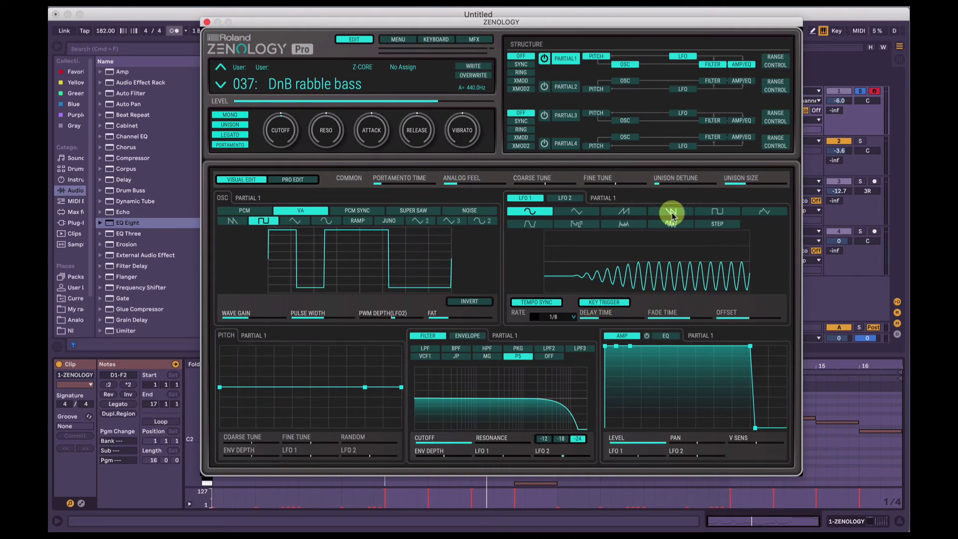
{"action": "left_click", "coordinate": [207, 22]}
{"action": "left_click", "coordinate": [379, 379]}
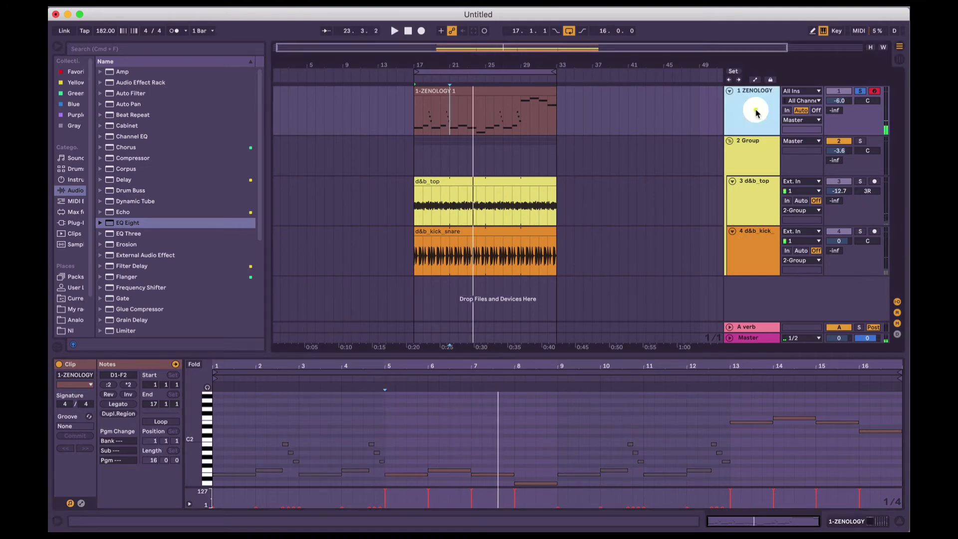
{"action": "left_click", "coordinate": [739, 107]}
{"action": "key", "text": "space"}
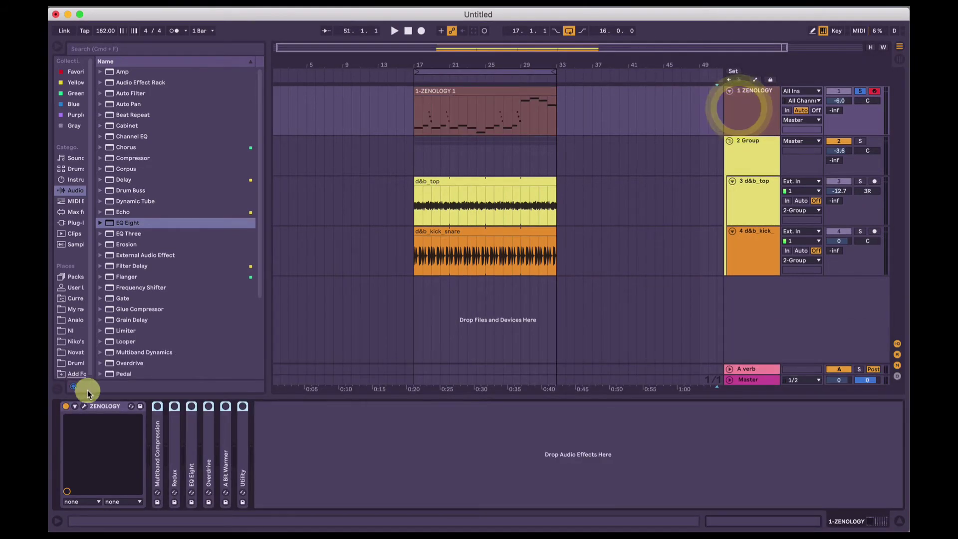
{"action": "left_click", "coordinate": [84, 405]}
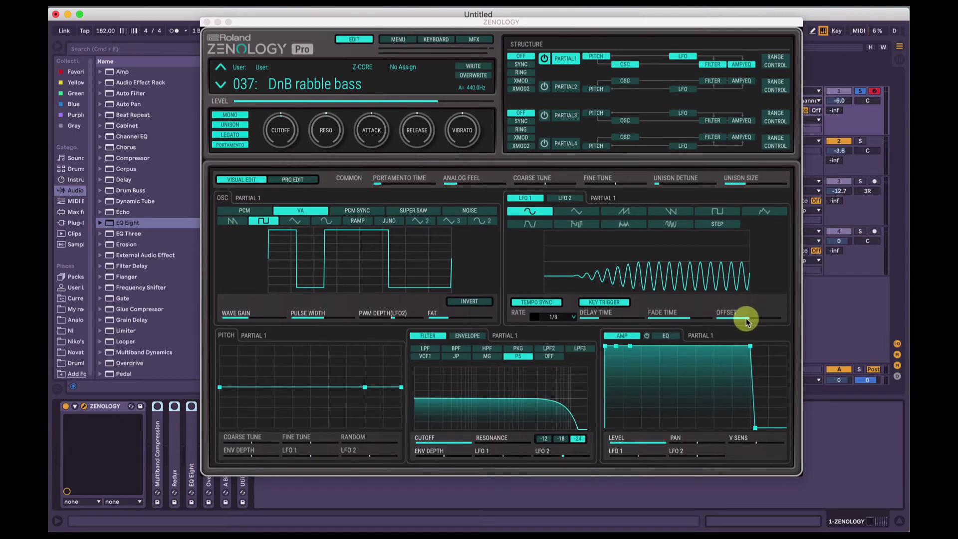
{"action": "left_click_drag", "start_coordinate": [747, 321], "coordinate": [710, 324]}
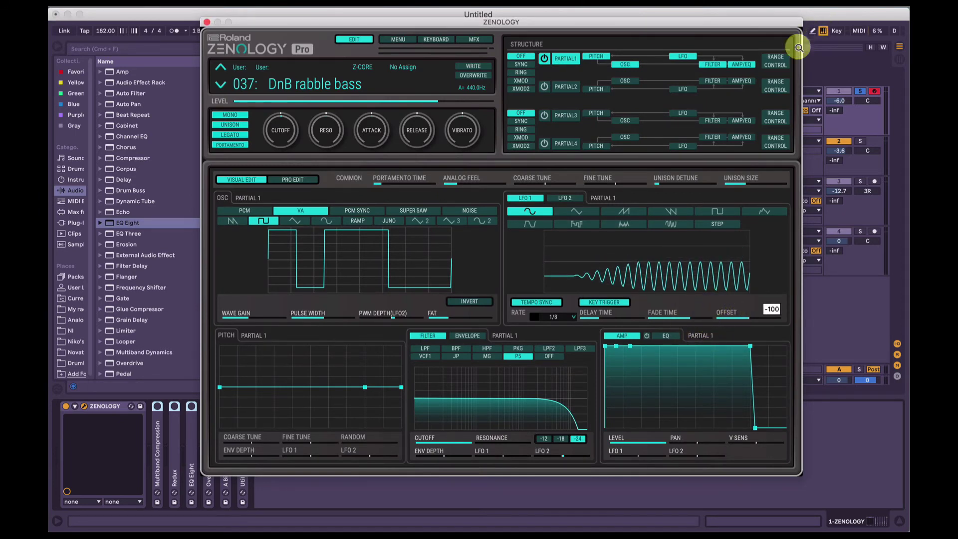
{"action": "left_click", "coordinate": [775, 61]}
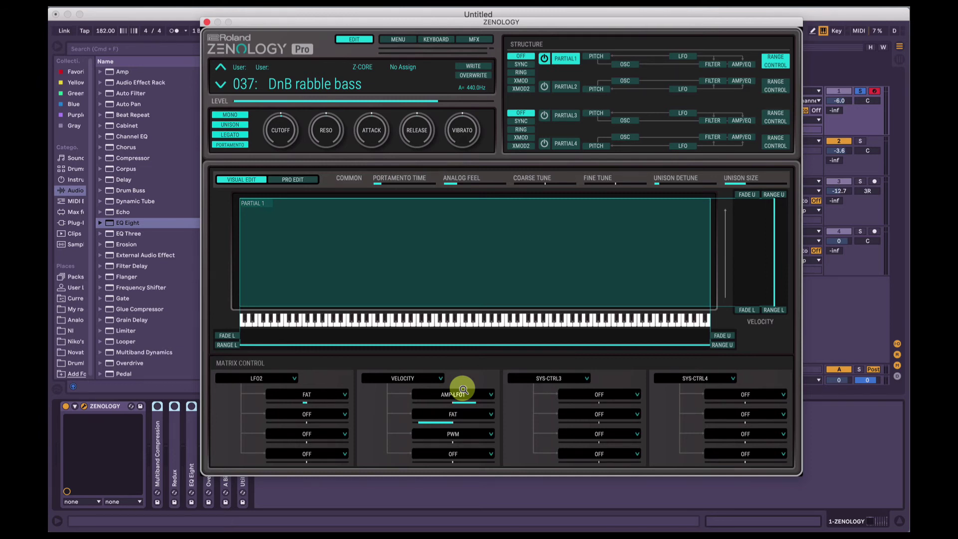
Lower the first three 1-ZENOLOGY note velocities, the first to minimum and the second to about half.
{"action": "left_click", "coordinate": [206, 21]}
{"action": "left_click", "coordinate": [472, 90]}
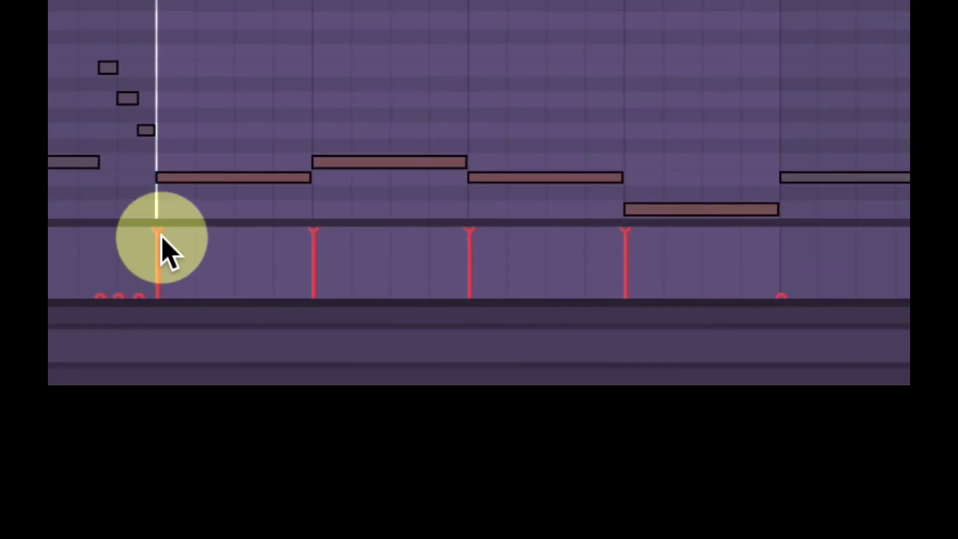
{"action": "left_click_drag", "start_coordinate": [386, 493], "coordinate": [387, 506]}
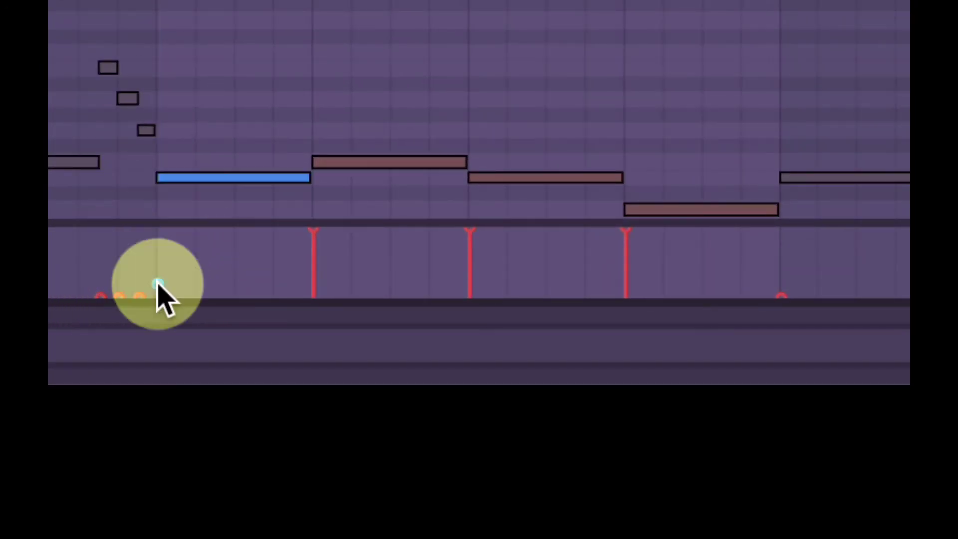
{"action": "left_click_drag", "start_coordinate": [313, 246], "coordinate": [313, 283]}
{"action": "left_click_drag", "start_coordinate": [469, 237], "coordinate": [469, 256]}
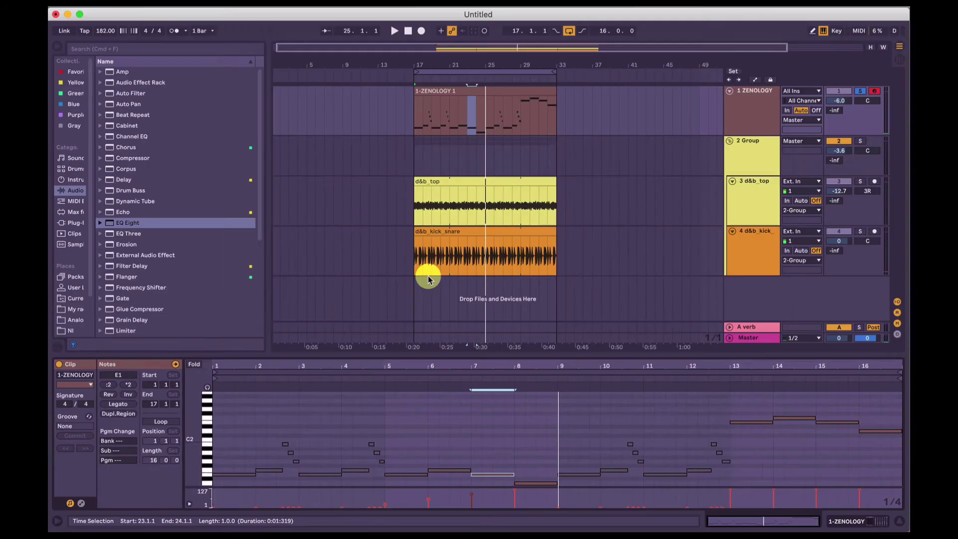
{"action": "left_click", "coordinate": [756, 91]}
Open Partial 1's matrix page in Zenology and reduce the Velocity column's FAT depth.
{"action": "left_click", "coordinate": [84, 406]}
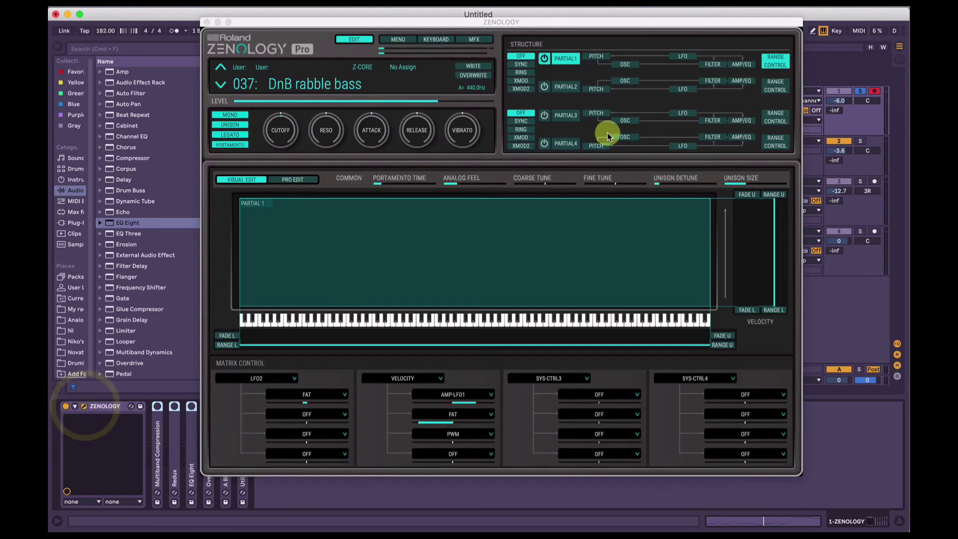
{"action": "left_click", "coordinate": [713, 63]}
{"action": "left_click", "coordinate": [565, 59]}
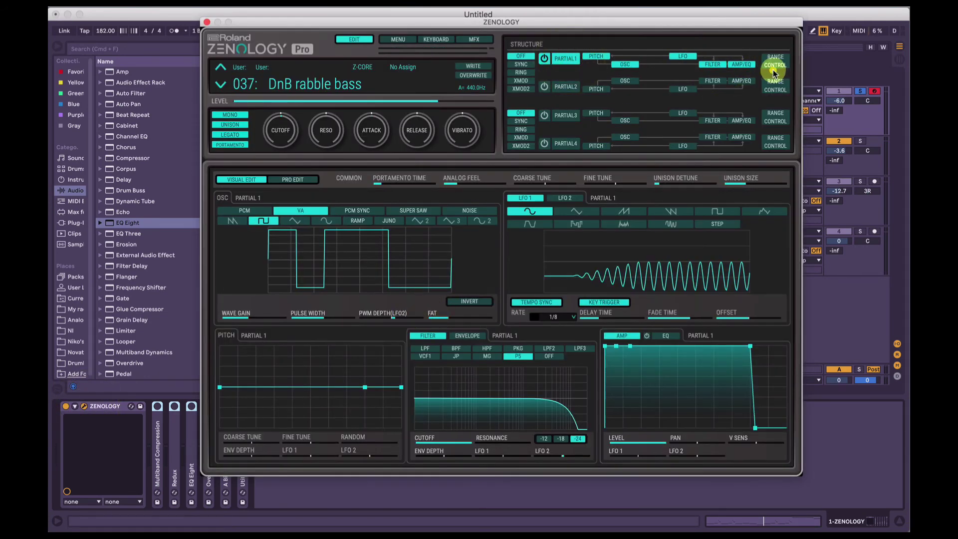
{"action": "left_click", "coordinate": [776, 61]}
{"action": "left_click_drag", "start_coordinate": [447, 422], "coordinate": [427, 423]}
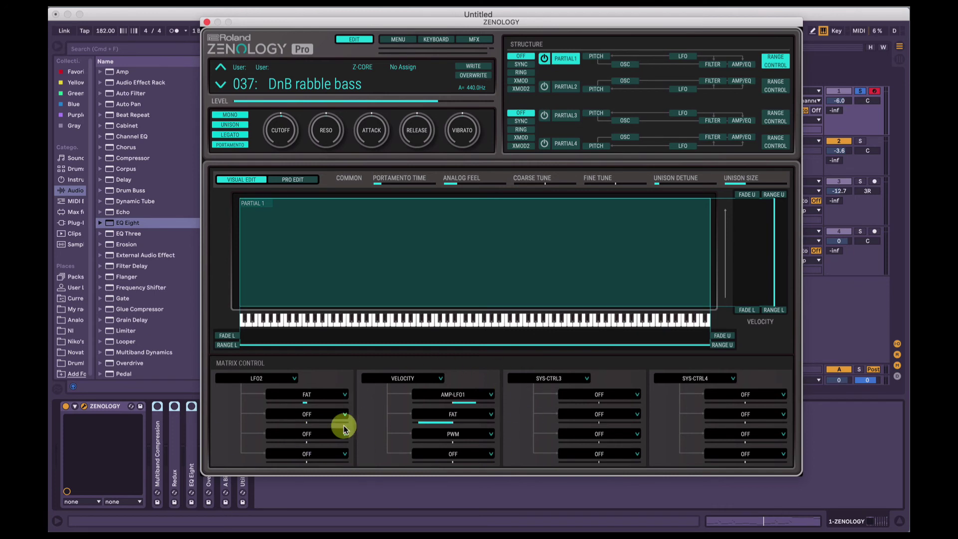
Check the Velocity source and AMP-LFO1 destination lists, leaving them unchanged.
{"action": "left_click", "coordinate": [417, 378]}
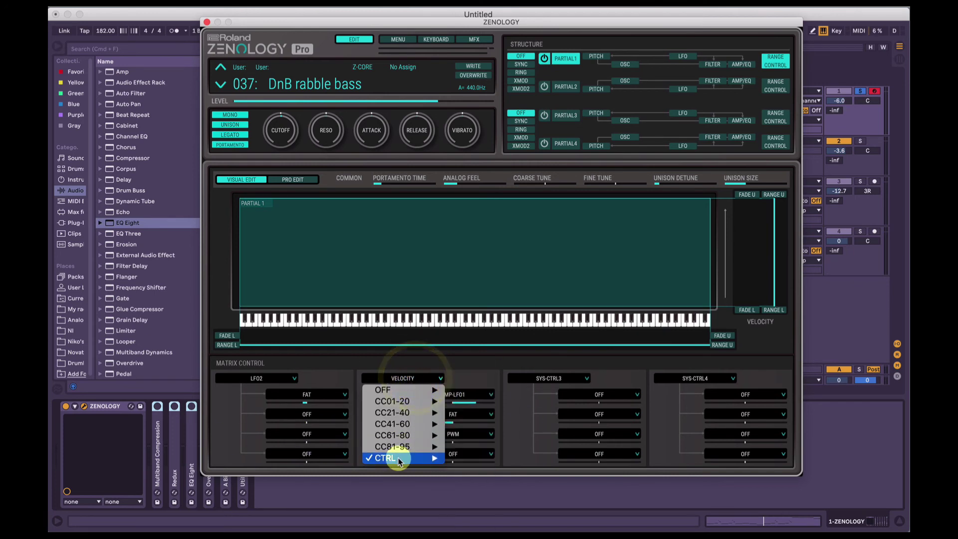
{"action": "left_click", "coordinate": [399, 458]}
{"action": "left_click", "coordinate": [444, 398]}
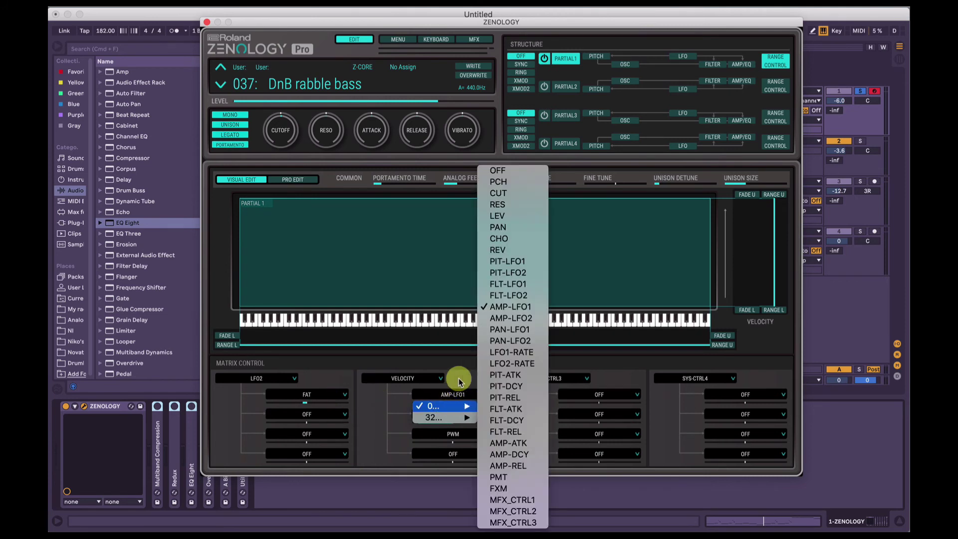
{"action": "left_click", "coordinate": [459, 381]}
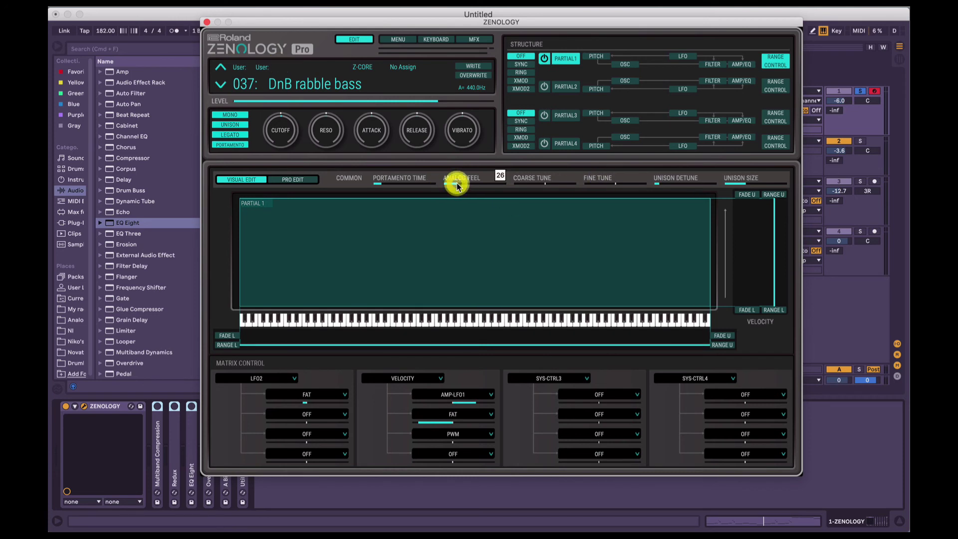
Close the Zenology window and load the Multiband Compression preset into the expanded multiband device.
{"action": "key", "text": "super+alt+p"}
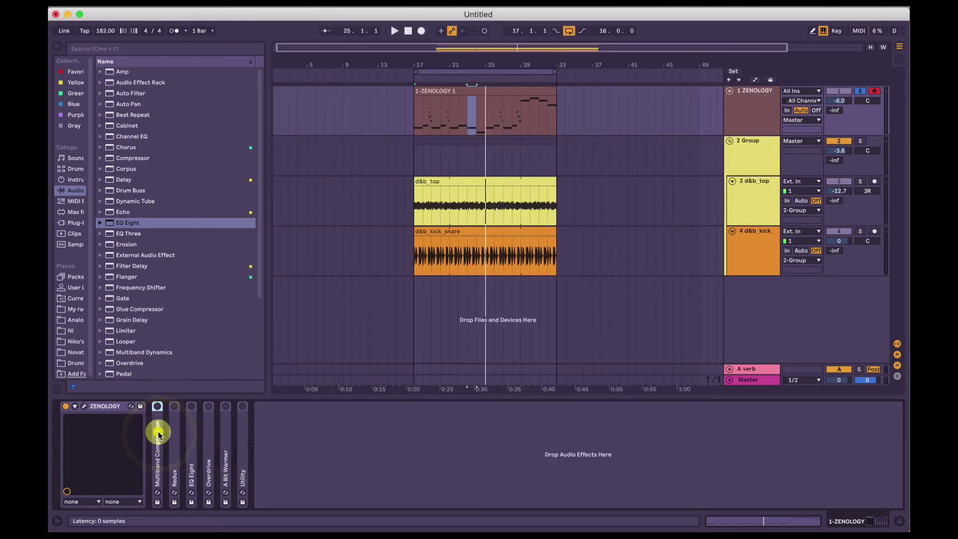
{"action": "double_click", "coordinate": [157, 433]}
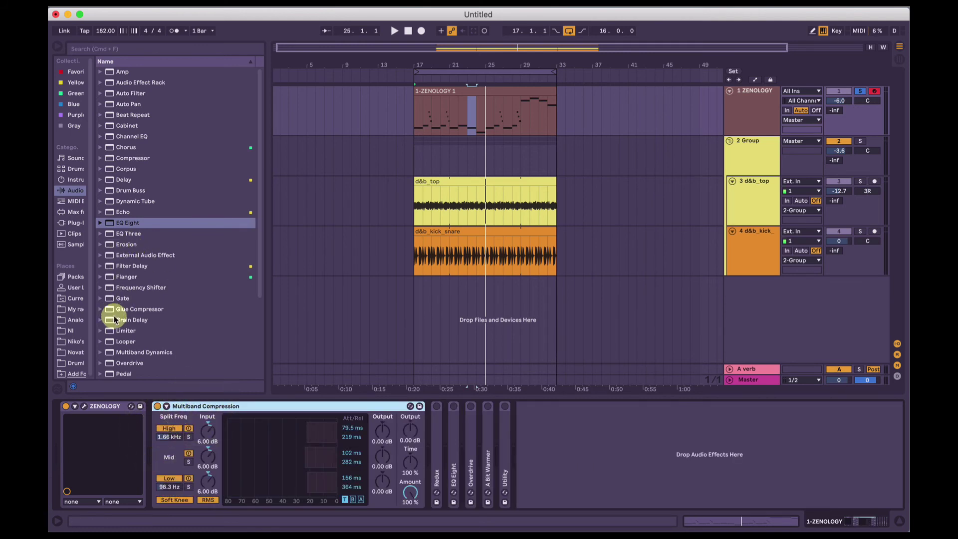
{"action": "left_click", "coordinate": [100, 351]}
{"action": "left_click", "coordinate": [159, 303]}
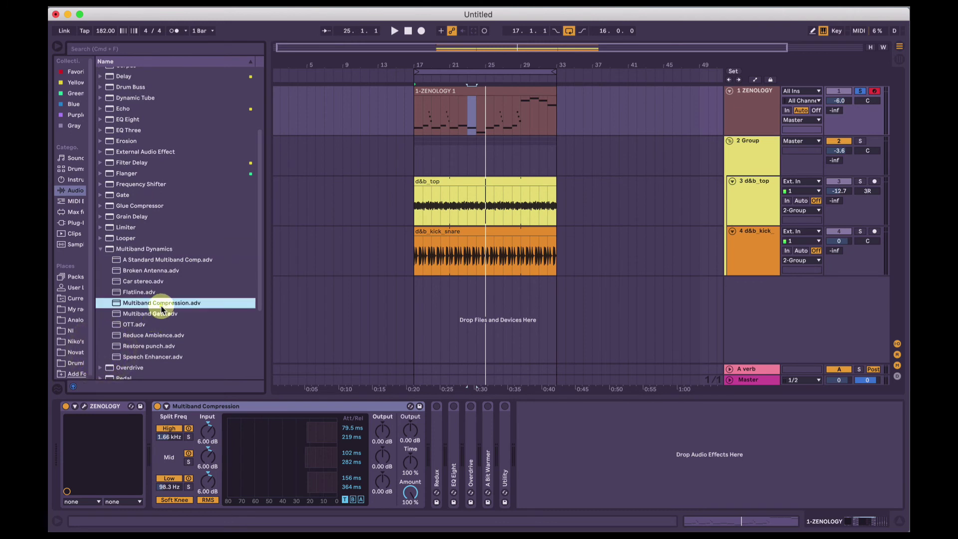
Unfold the Redux effect and raise its downsampling to 2.36.
{"action": "double_click", "coordinate": [437, 416]}
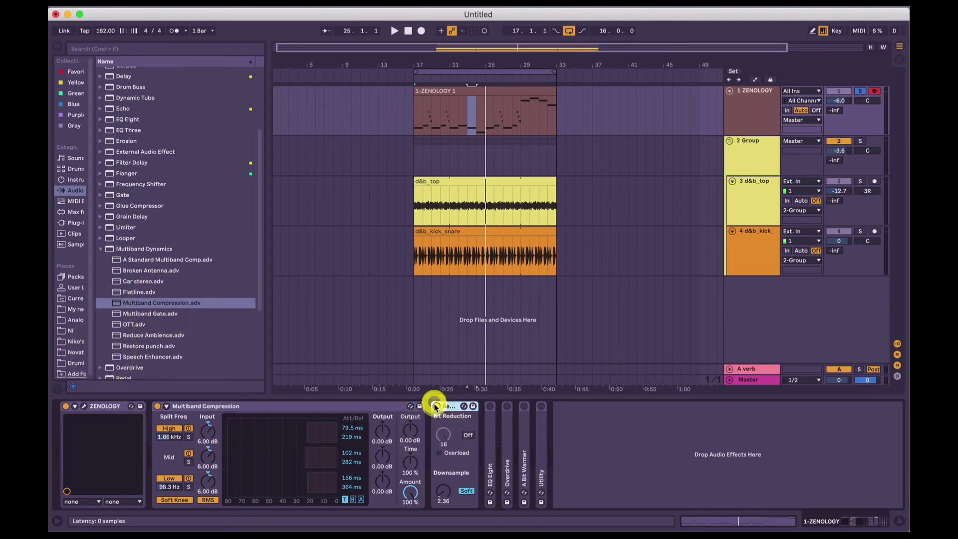
{"action": "left_click", "coordinate": [449, 500]}
{"action": "left_click_drag", "start_coordinate": [449, 502], "coordinate": [450, 495]}
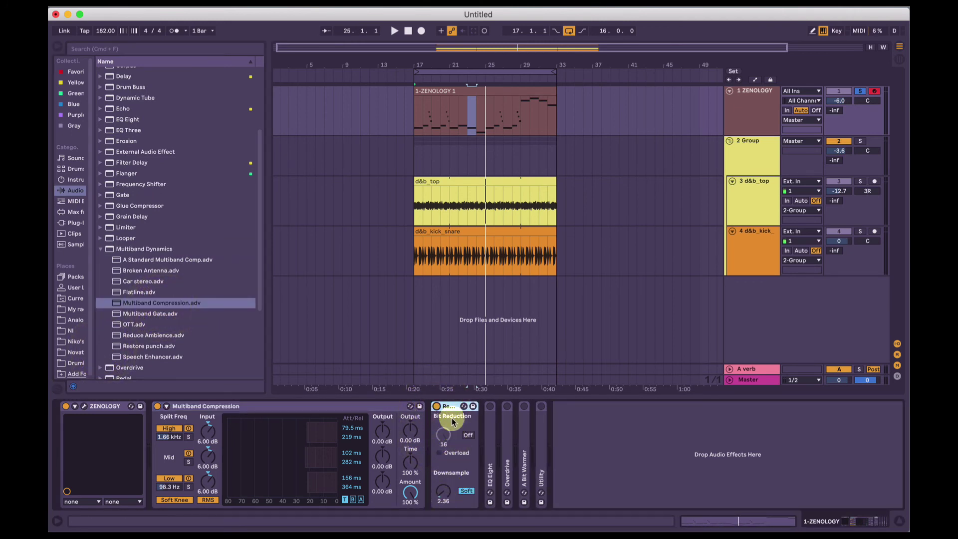
Audition the bass with Multiband Compression bypassed, then switched back on.
{"action": "left_click", "coordinate": [157, 406]}
{"action": "key", "text": "space"}
{"action": "left_click", "coordinate": [157, 406]}
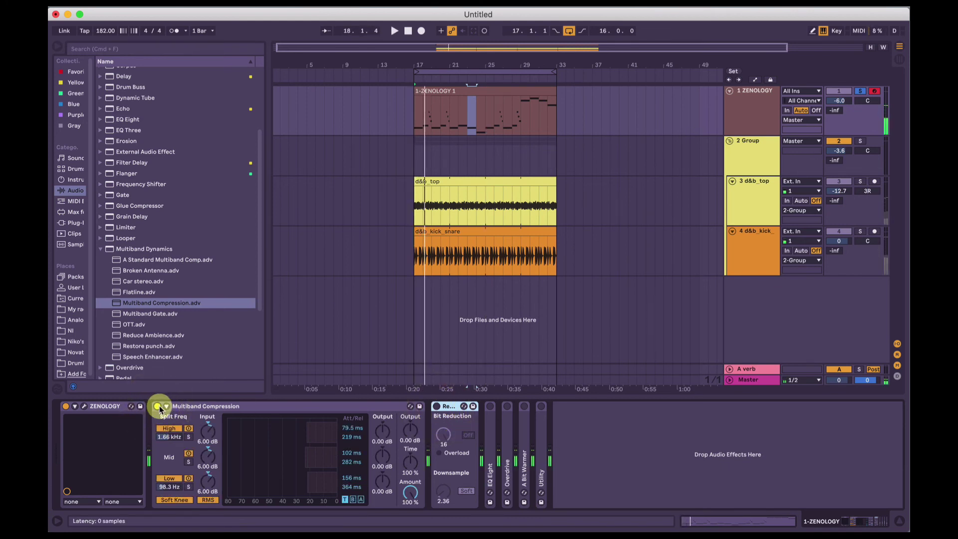
{"action": "key", "text": "space"}
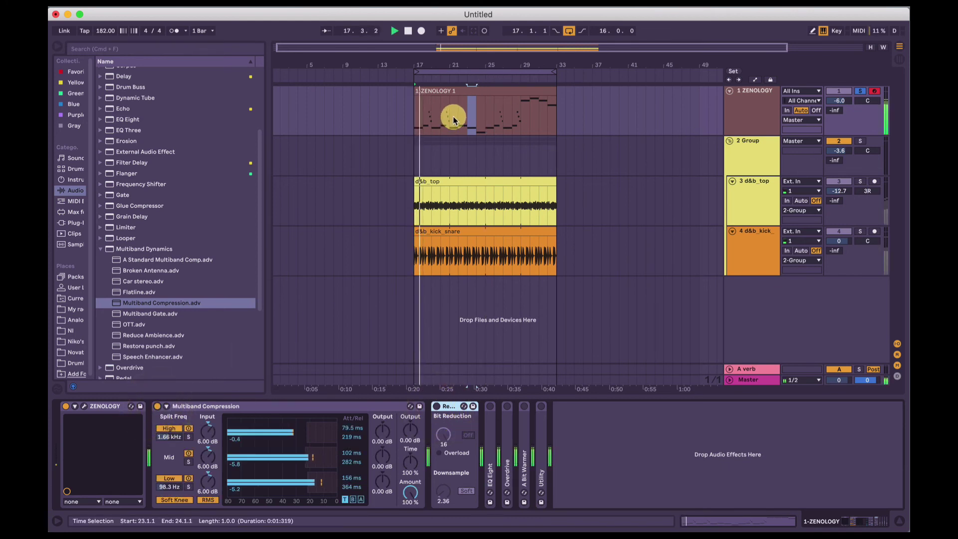
{"action": "key", "text": "space"}
Return from the ZENOLOGY clip details to the track's effects and play through Redux.
{"action": "double_click", "coordinate": [449, 118]}
{"action": "left_click", "coordinate": [753, 107]}
{"action": "left_click", "coordinate": [487, 415]}
{"action": "left_click", "coordinate": [458, 407]}
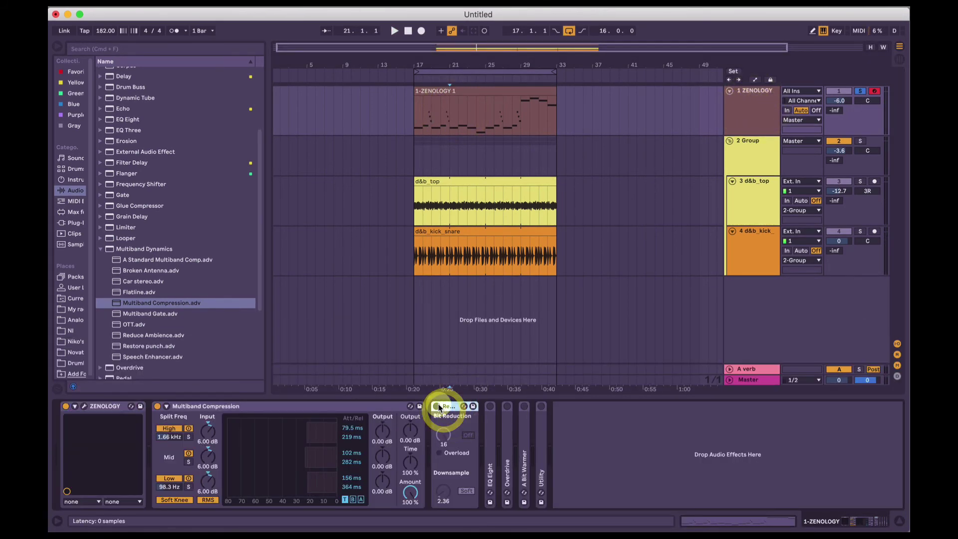
{"action": "key", "text": "space"}
{"action": "left_click", "coordinate": [452, 489]}
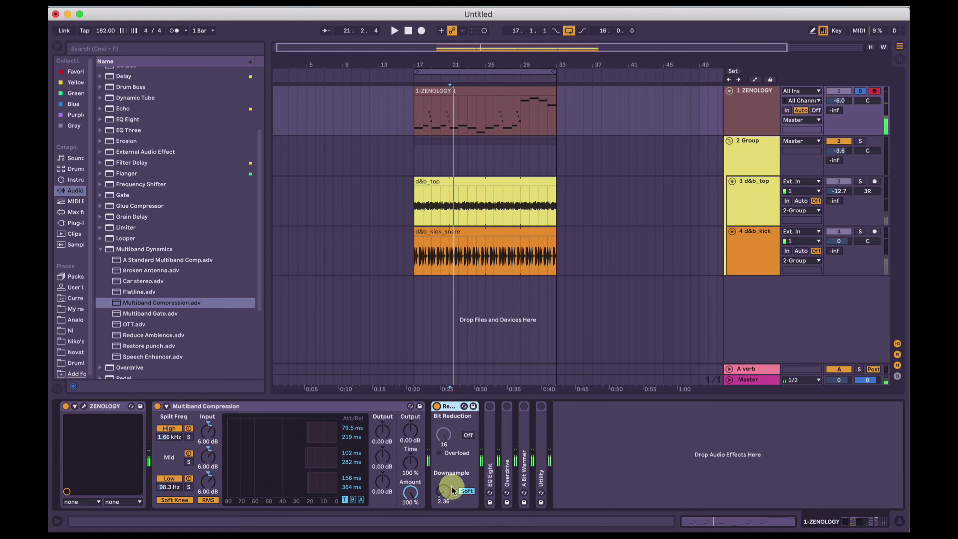
Unfold EQ Eight and Overdrive on the bass while playing from bar 17.
{"action": "double_click", "coordinate": [492, 434]}
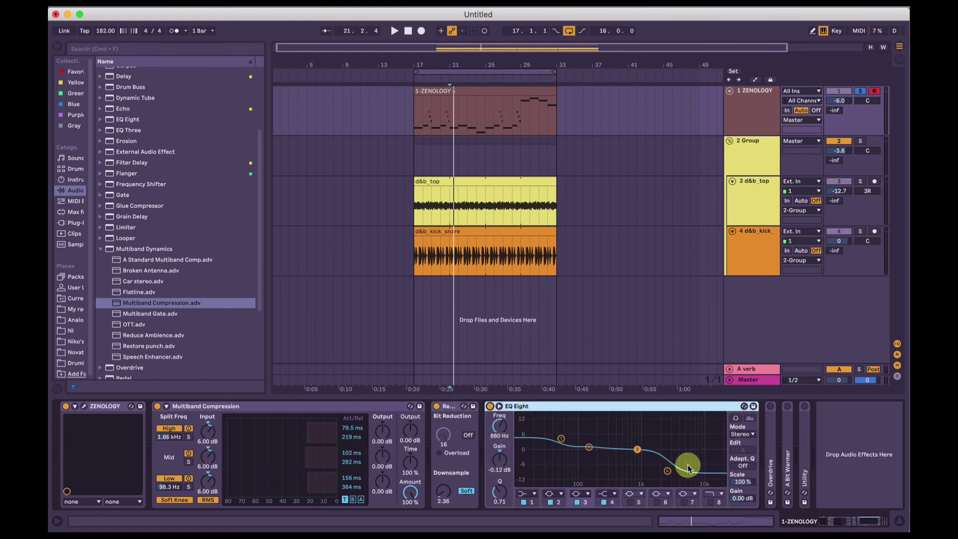
{"action": "key", "text": "space"}
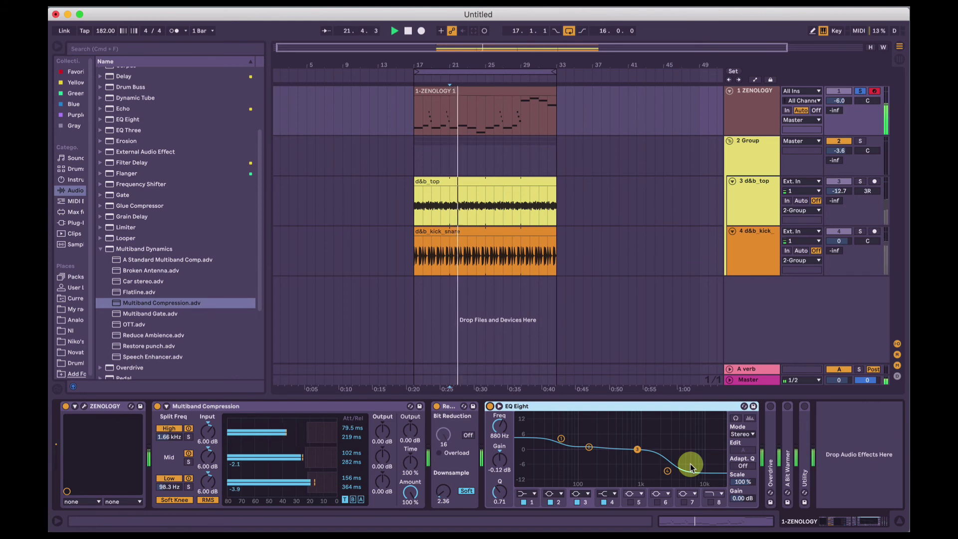
{"action": "left_click", "coordinate": [416, 114]}
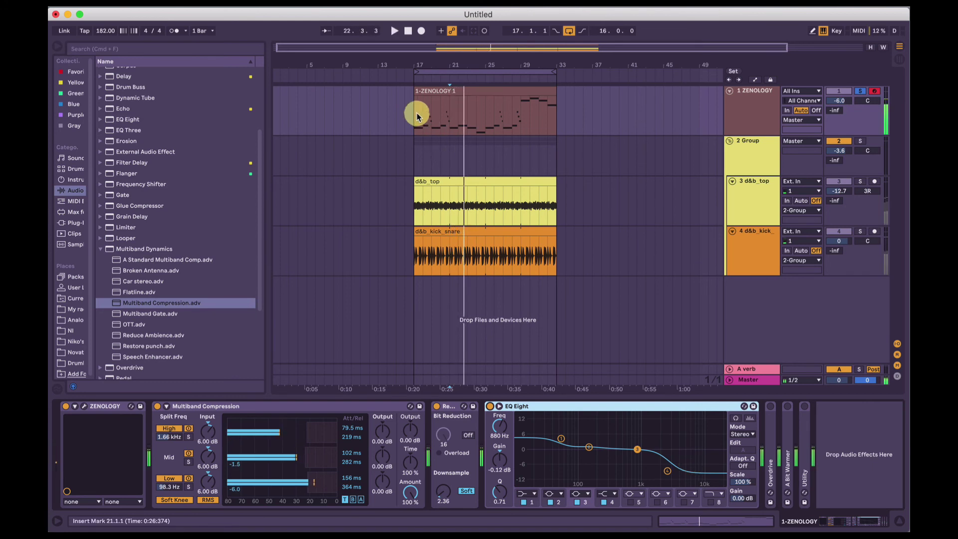
{"action": "double_click", "coordinate": [769, 419]}
{"action": "left_click", "coordinate": [786, 443]}
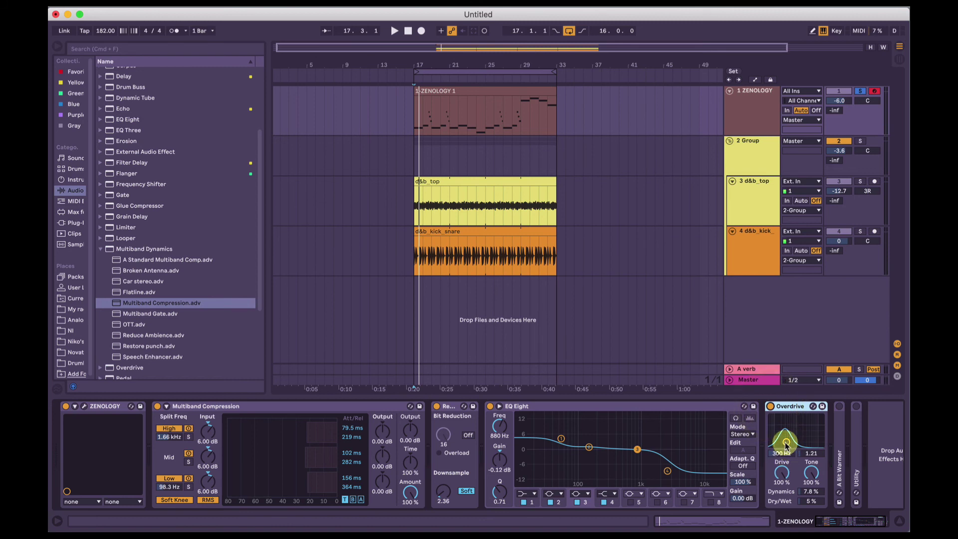
{"action": "left_click", "coordinate": [788, 473]}
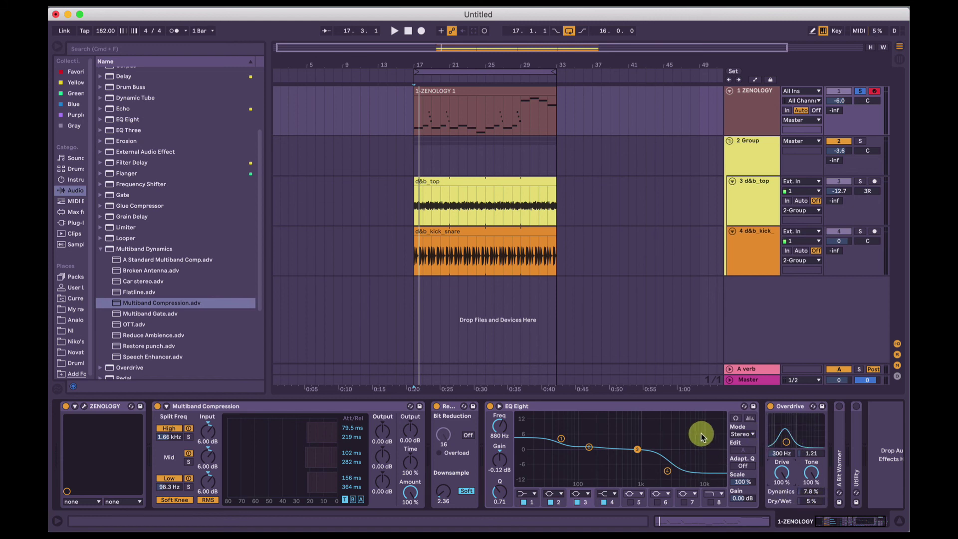
Compare the bass with Overdrive off and on, then sweep its frequency to 300 Hz.
{"action": "left_click", "coordinate": [790, 407]}
{"action": "key", "text": "space"}
{"action": "left_click", "coordinate": [770, 406]}
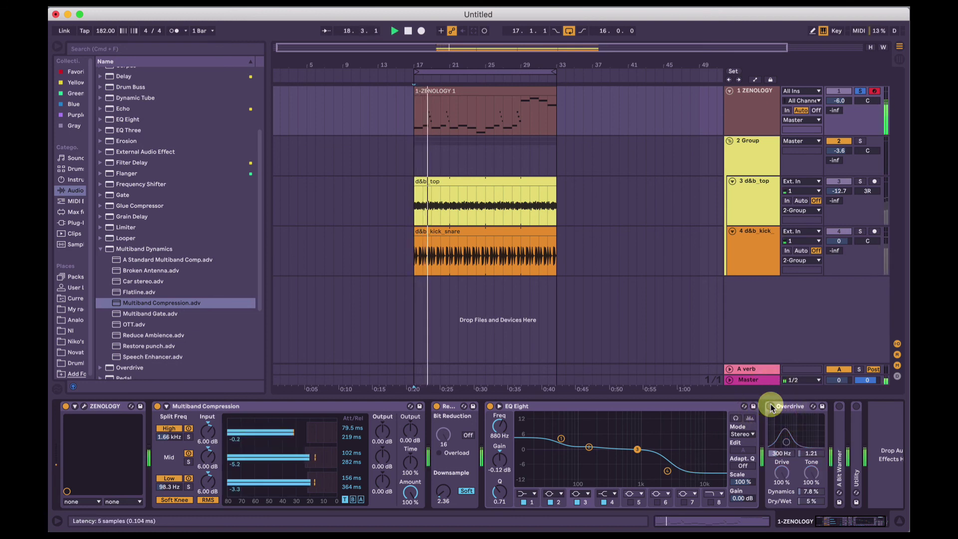
{"action": "left_click", "coordinate": [770, 406]}
{"action": "key", "text": "space"}
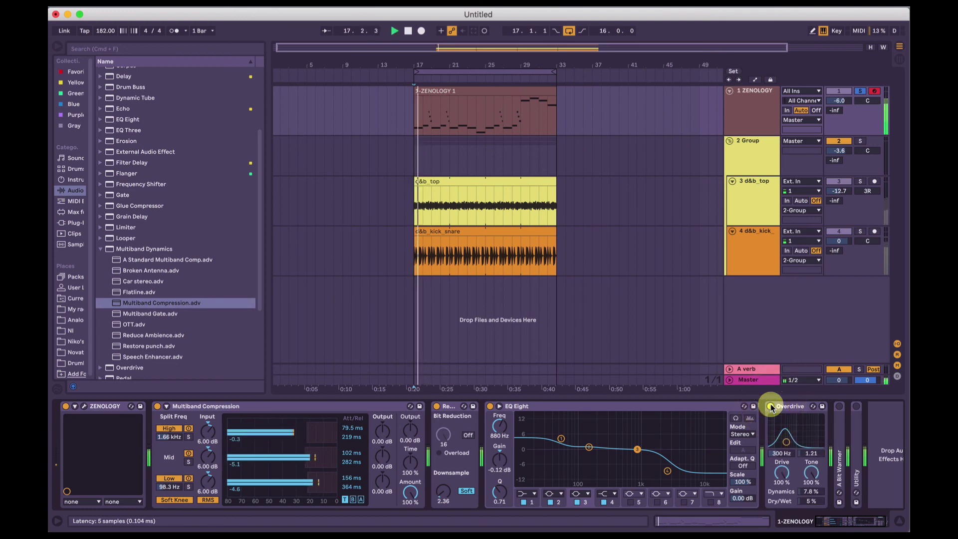
{"action": "key", "text": "space"}
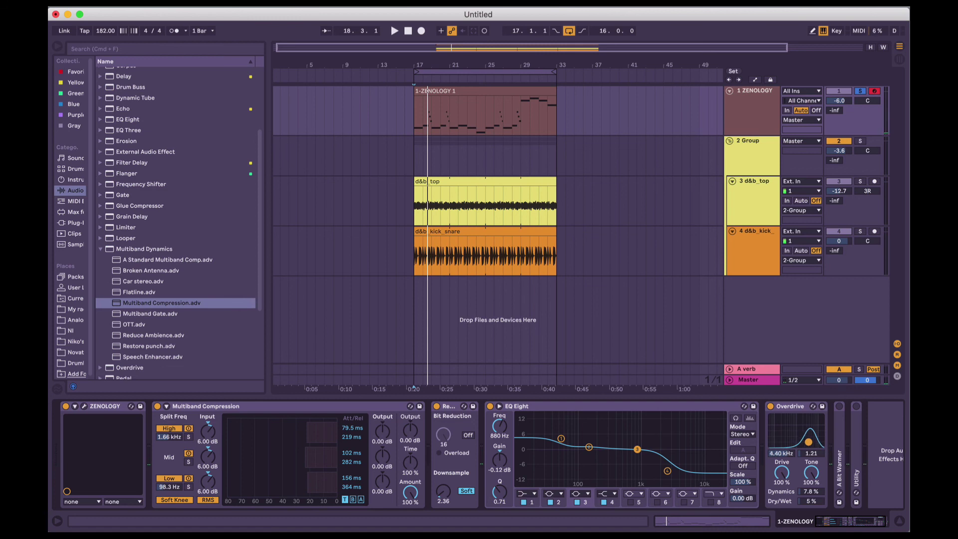
{"action": "key", "text": "space"}
{"action": "mouse_move", "coordinate": [809, 443]}
{"action": "left_mouse_down"}
{"action": "mouse_move", "coordinate": [783, 439]}
{"action": "mouse_move", "coordinate": [807, 444]}
{"action": "left_mouse_up"}
Unfold the saturator and drop the A Bit Warmer.adv preset from the Saturator presets onto it.
{"action": "double_click", "coordinate": [810, 420]}
{"action": "scroll", "coordinate": [131, 358], "scroll_direction": "down", "scroll_amount": 4}
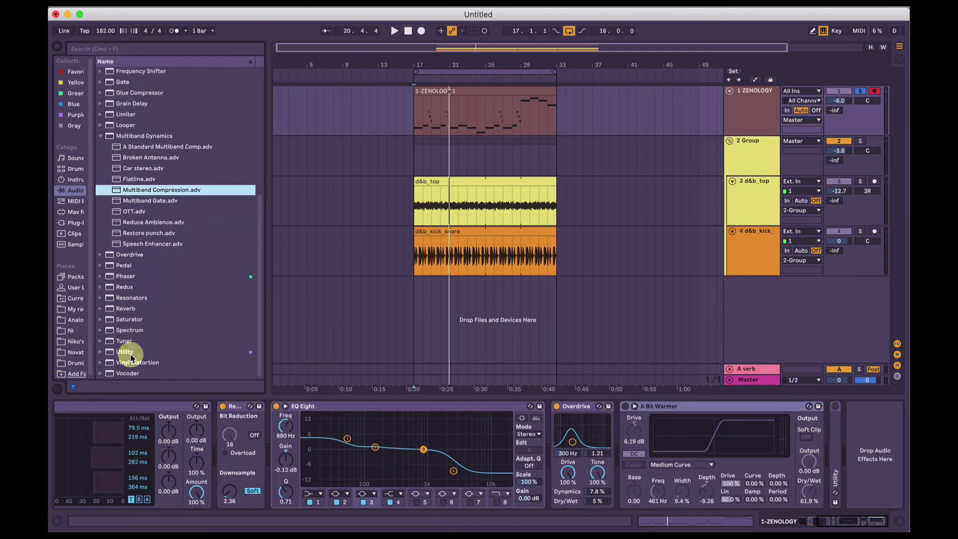
{"action": "left_click", "coordinate": [102, 320]}
{"action": "left_click_drag", "start_coordinate": [125, 330], "coordinate": [624, 406]}
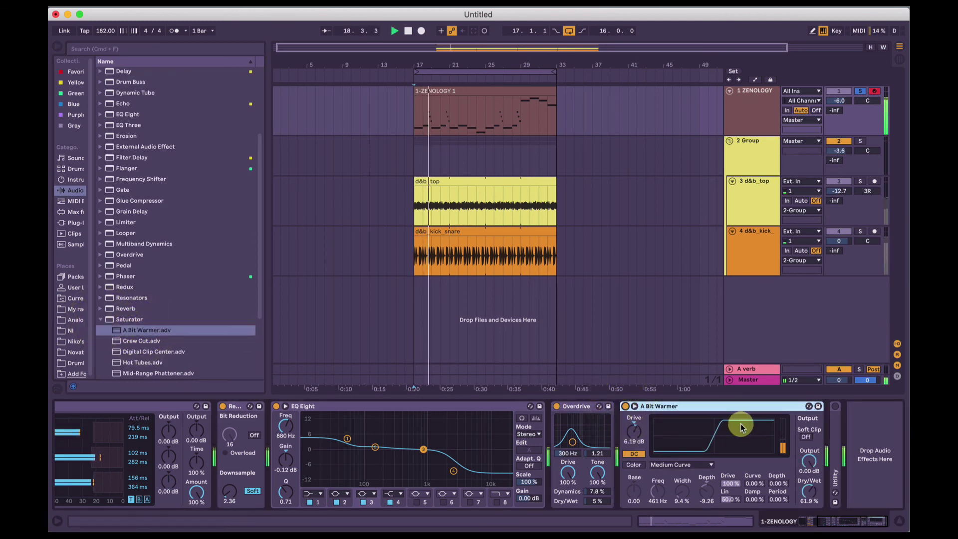